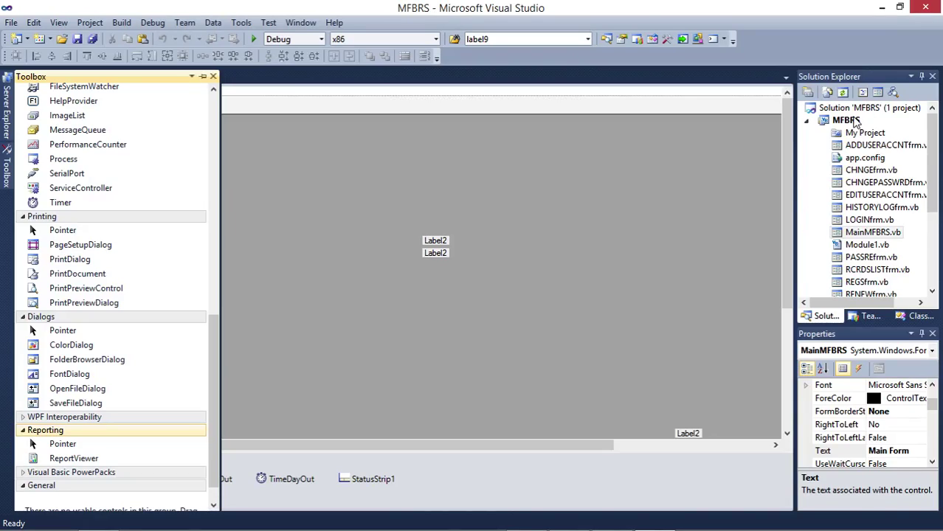
Open the MFBRS project's properties and bring up the advanced compile options
click(860, 133)
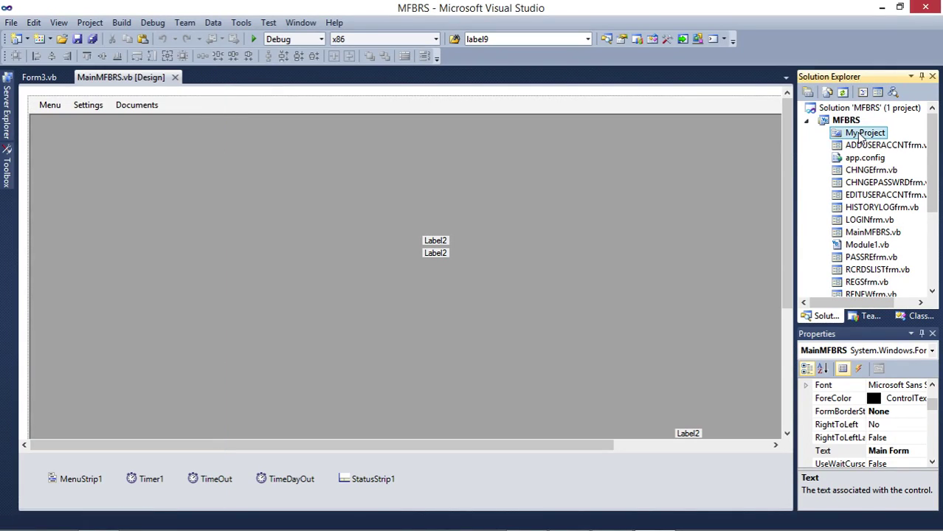
right_click(860, 135)
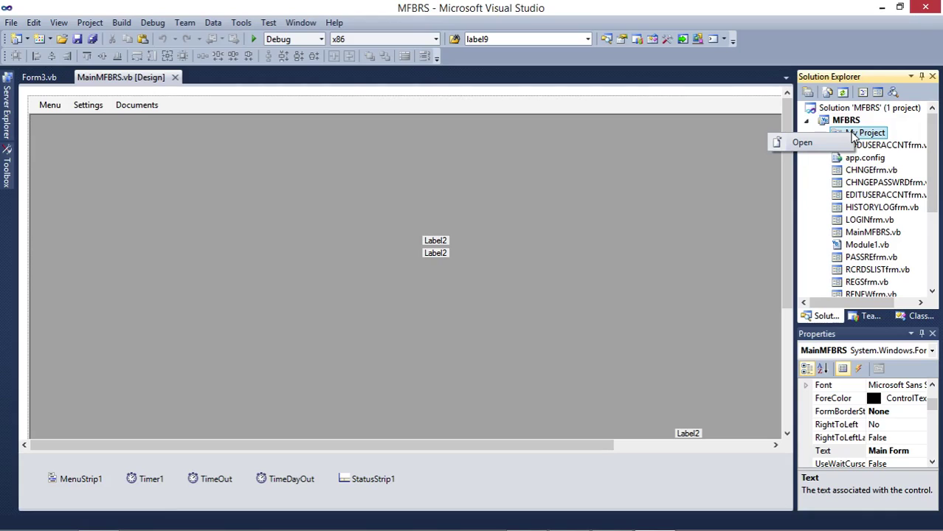
click(803, 143)
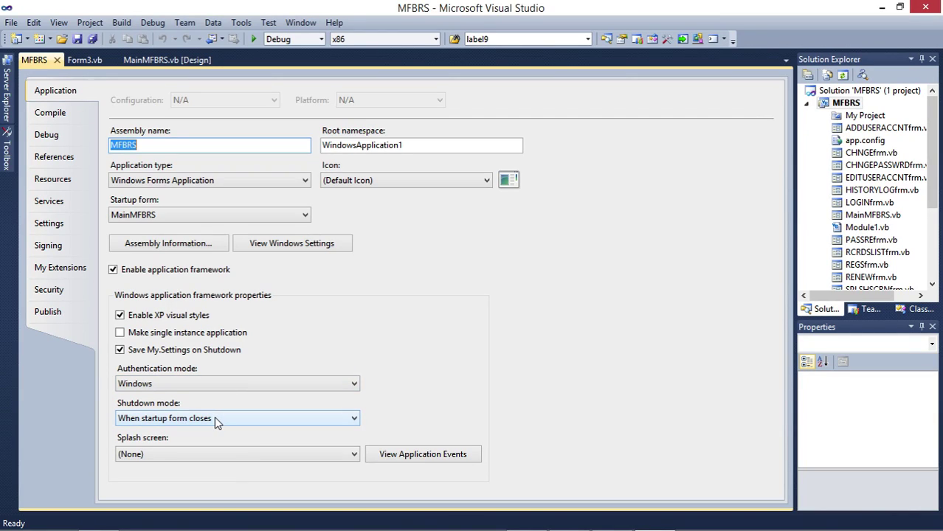
click(51, 113)
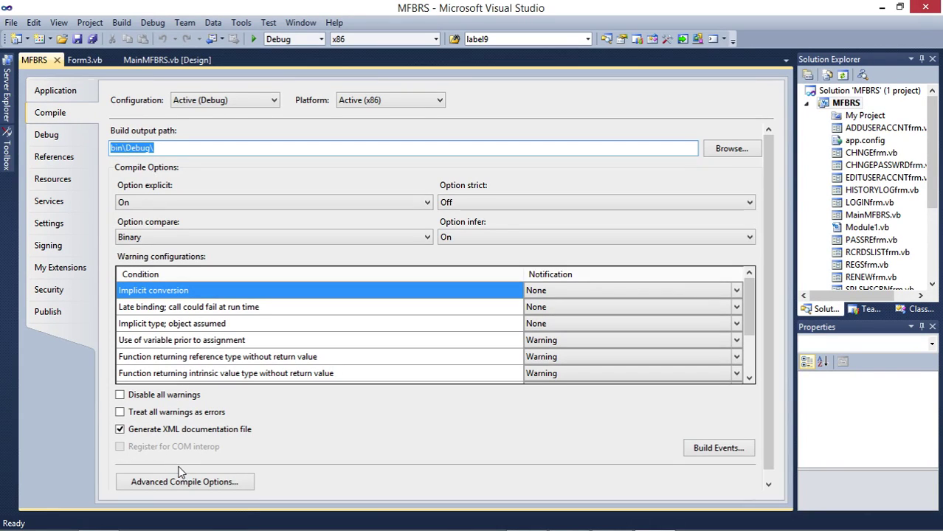
click(182, 485)
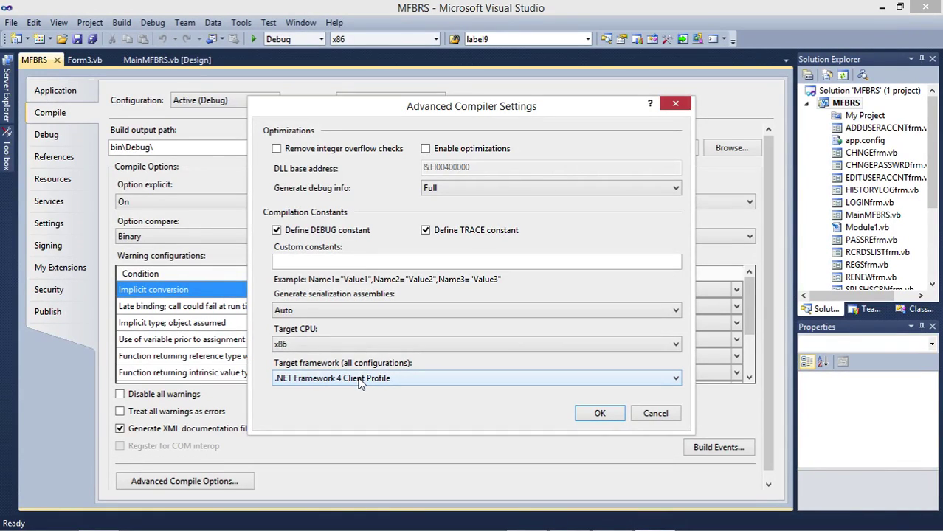
Set the project's target framework to .NET Framework 2.0 and accept closing and reopening the project
click(360, 383)
click(324, 393)
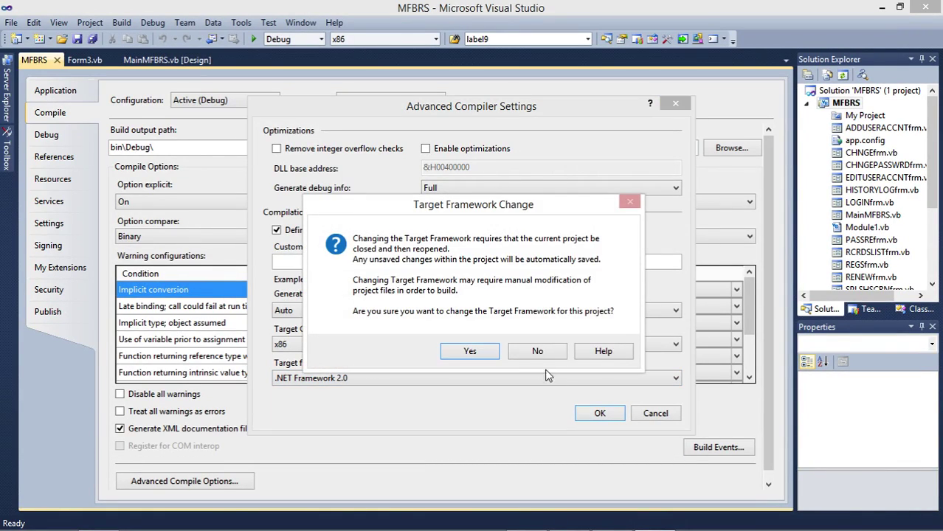
click(470, 352)
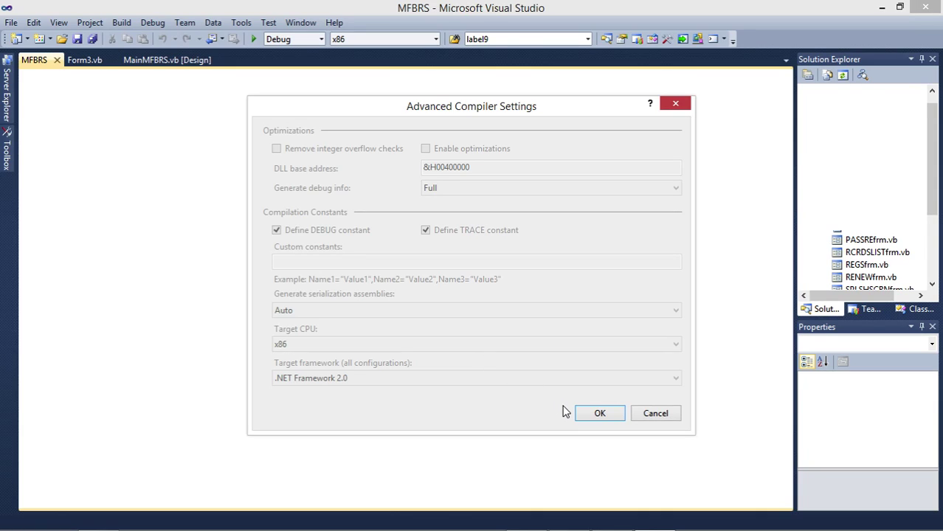
click(592, 417)
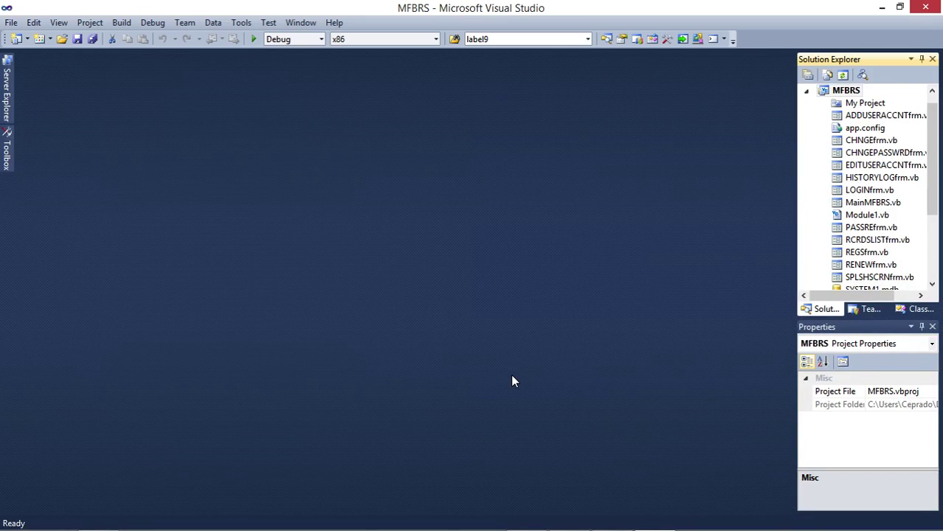
Open the ADDUSERACCNTfrm.vb form in the designer
double_click(859, 116)
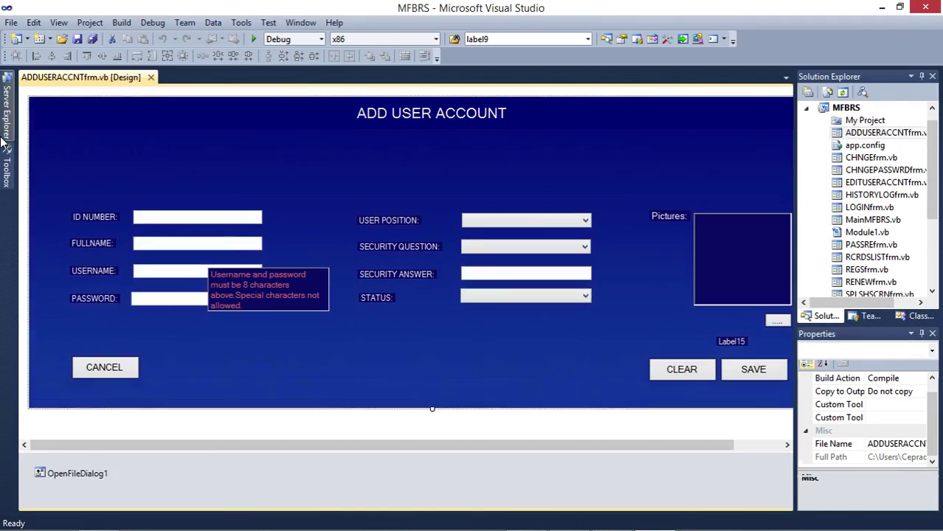
mouse_move(3, 147)
mouse_move(6, 170)
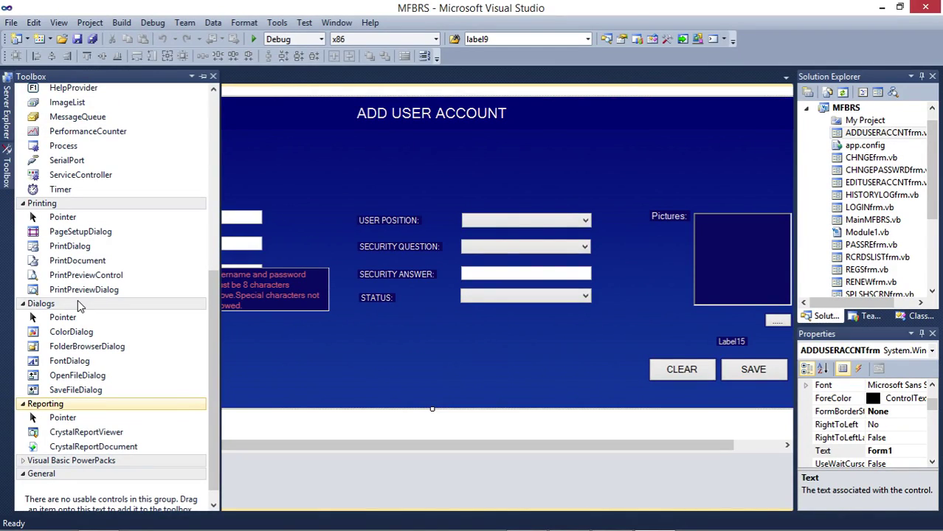
click(73, 447)
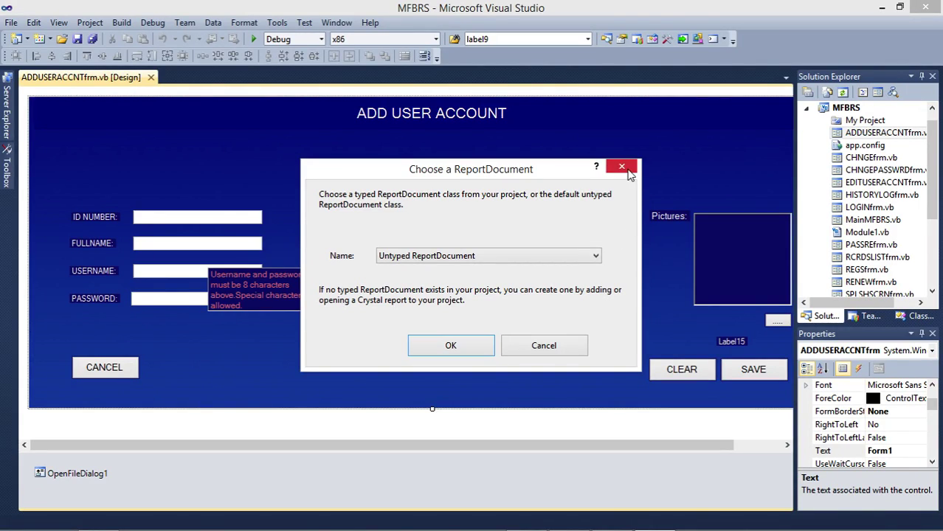
click(544, 345)
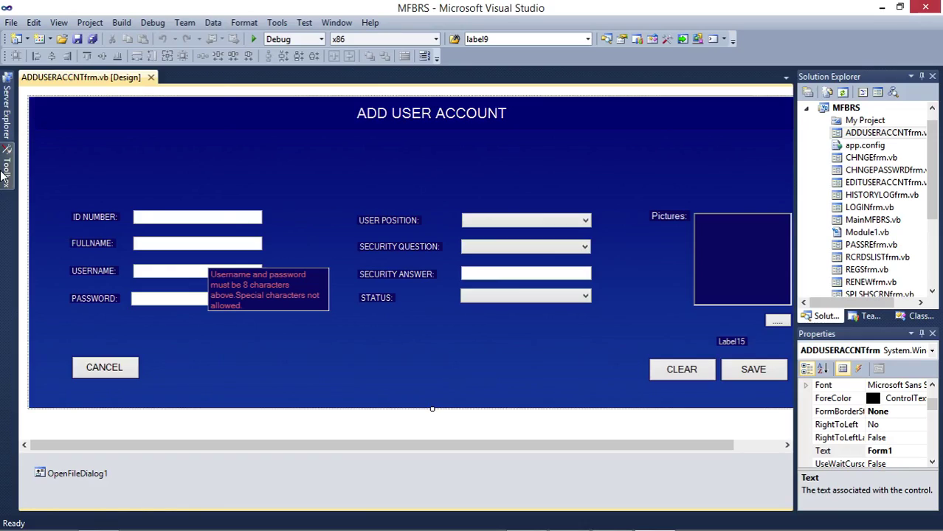
Add a CrystalReportViewer control to the Add User Account form and move it to about 32, 68
mouse_move(6, 166)
click(73, 432)
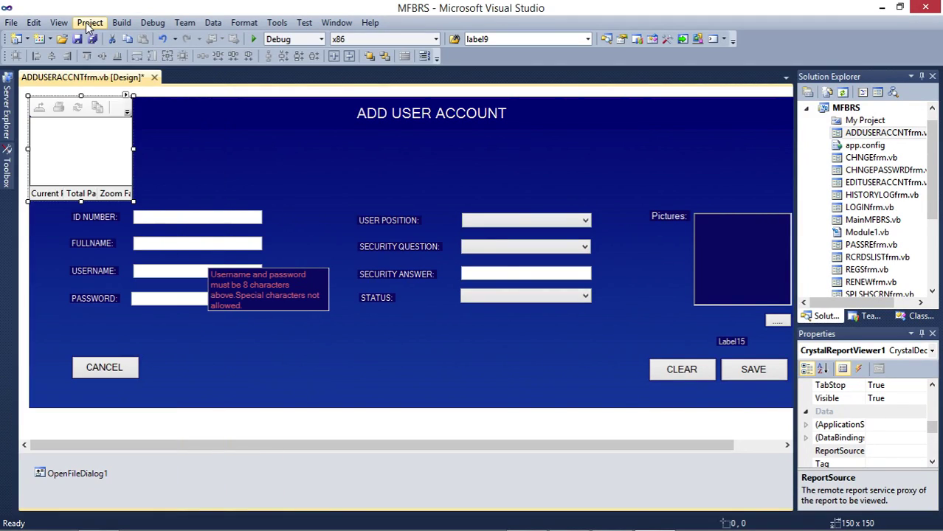
drag(92, 116, 112, 141)
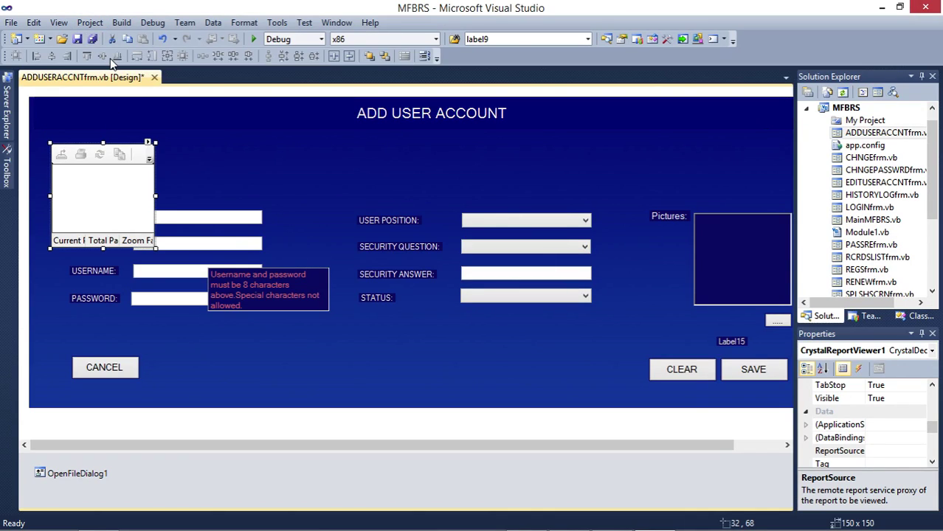
click(90, 23)
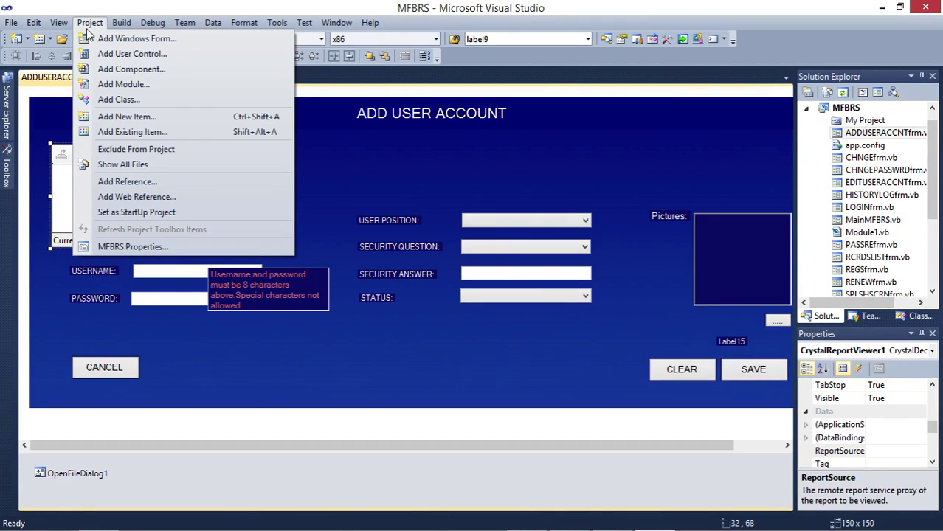
mouse_move(59, 23)
click(74, 289)
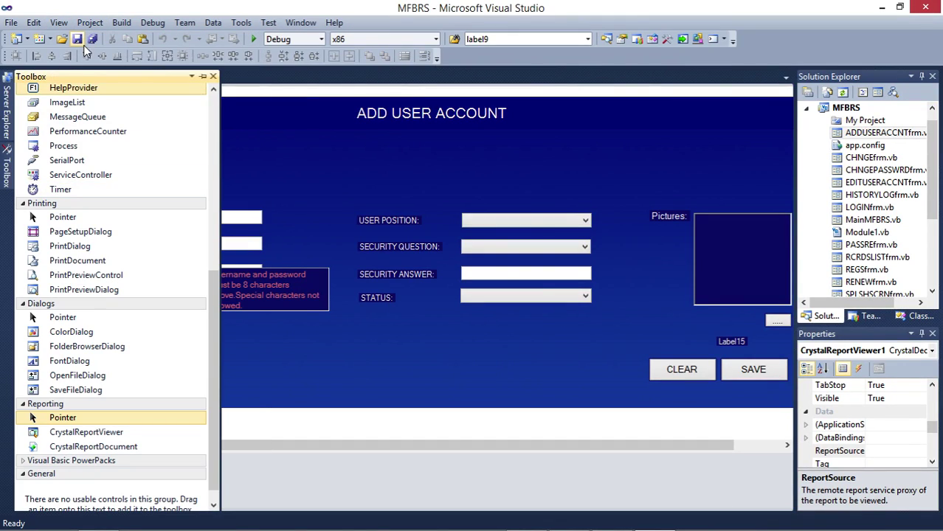
Start adding a project reference and find the Crystal Reports 13.0 libraries among the COM components
click(90, 23)
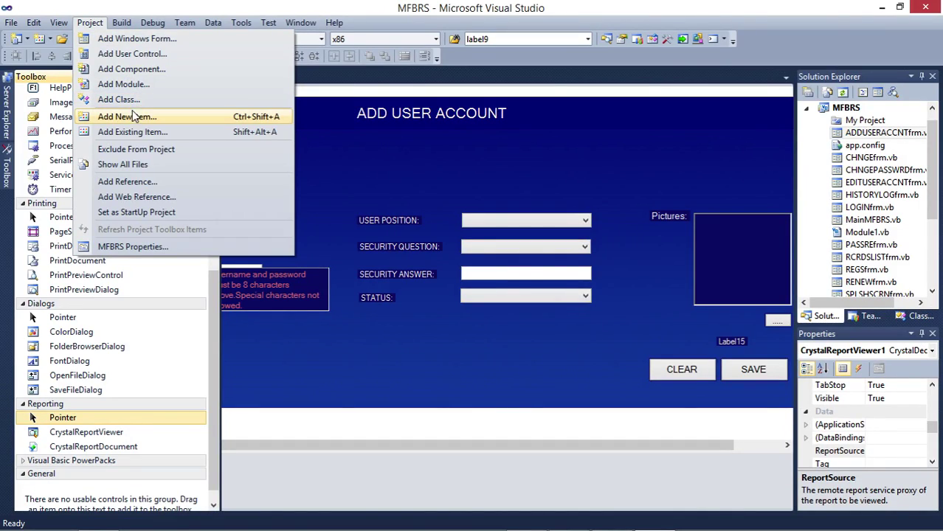
click(131, 184)
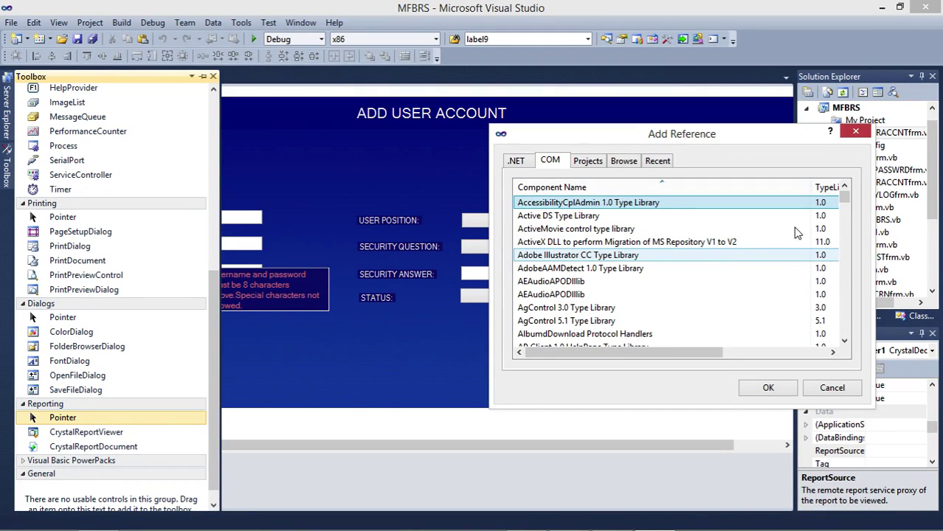
scroll(683, 245, down, 10)
key(c)
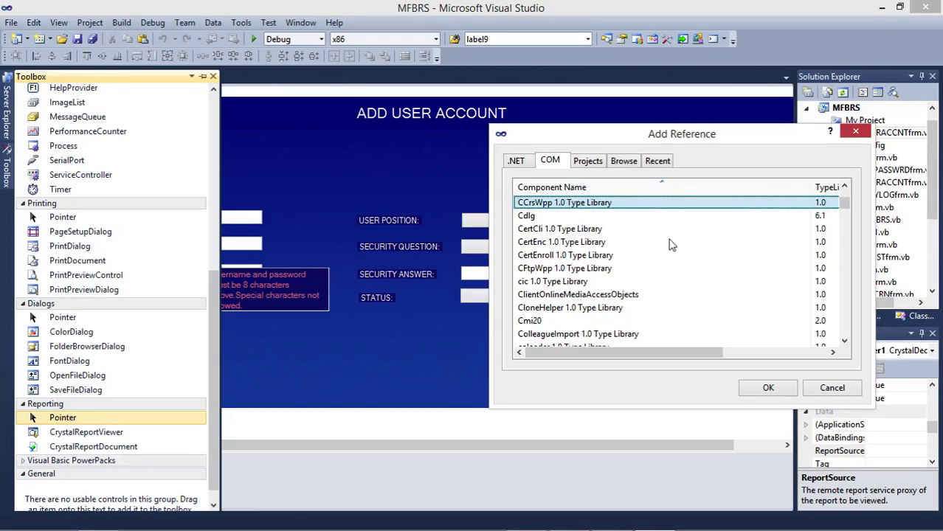
key(c)
key(c)
key(c)
key(c)
key(c)
key(c)
key(c)
key(c)
key(c)
key(c)
key(c)
key(c)
key(c)
key(c)
key(c)
key(c)
key(c)
key(c)
key(c)
key(c)
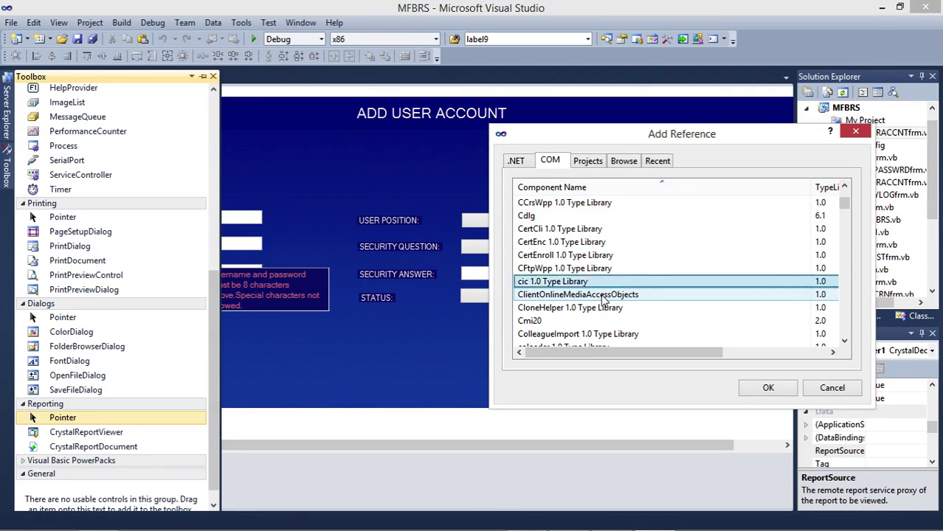
key(Up)
key(Up)
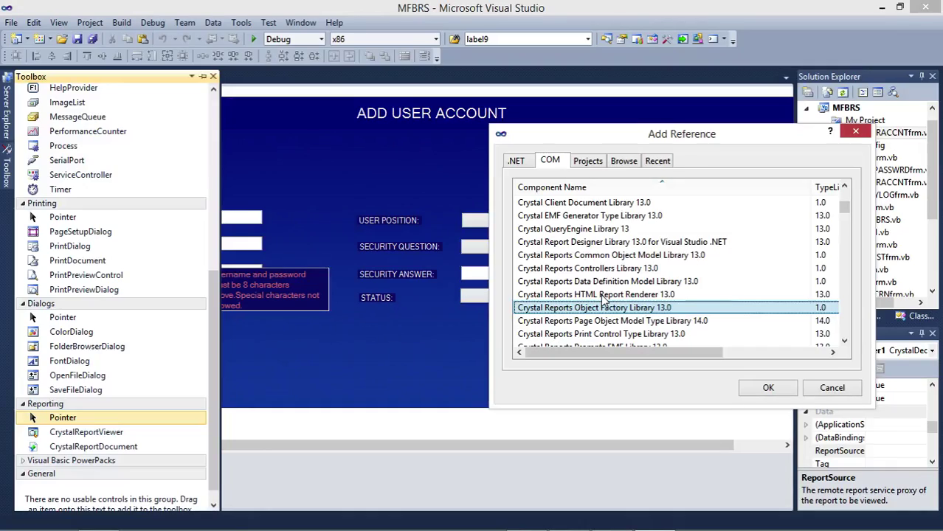
Look through the Crystal ActiveX, Crystal Client Document and Crystal Reports libraries among the available COM components
key(Up)
key(Up)
key(Up)
key(Up)
key(Up)
key(Up)
key(Up)
key(Up)
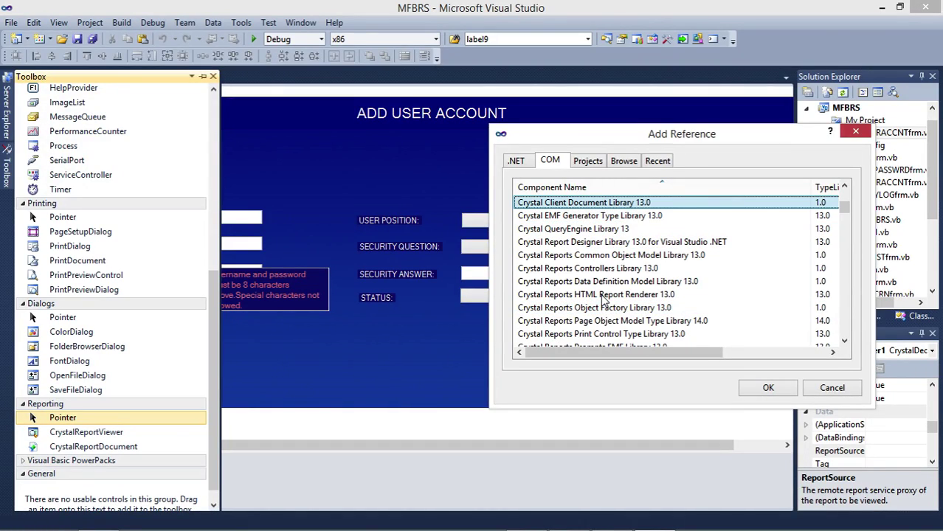
key(Up)
key(Up)
key(Up)
key(Up)
key(Up)
key(Up)
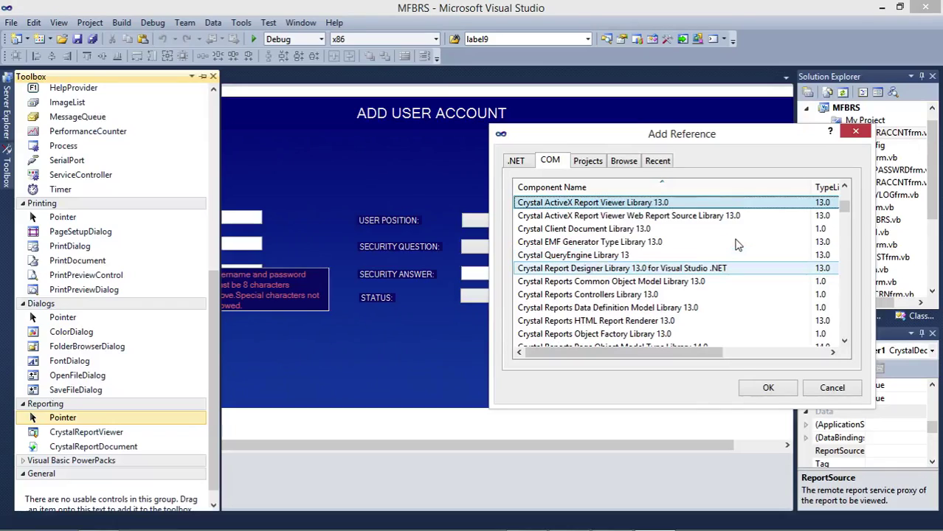
key(Up)
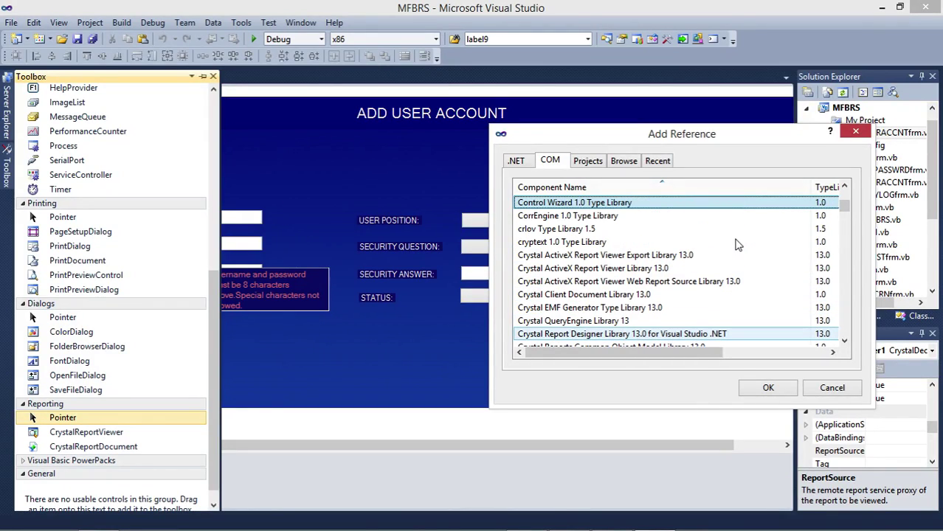
key(Down)
key(Down)
key(Down)
key(Down)
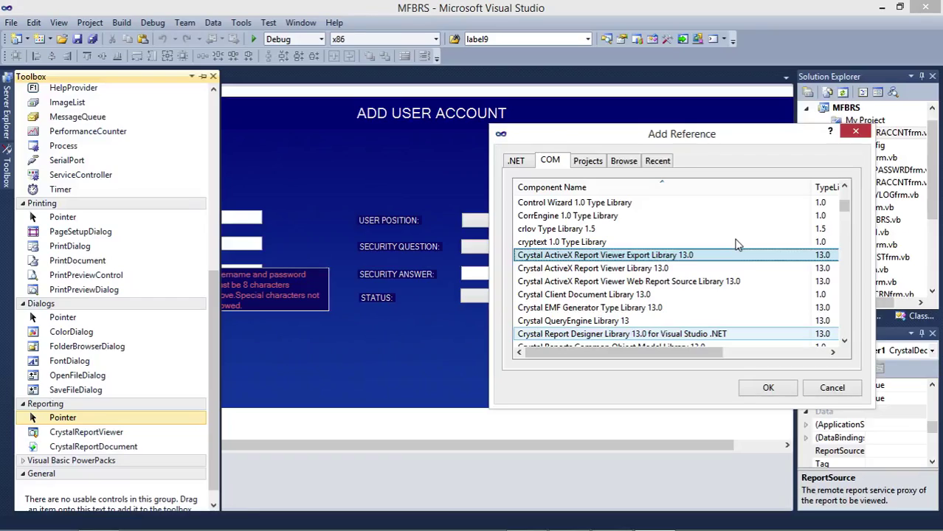
key(Down)
key(Down)
key(Down)
key(Down)
key(Down)
key(Down)
key(Down)
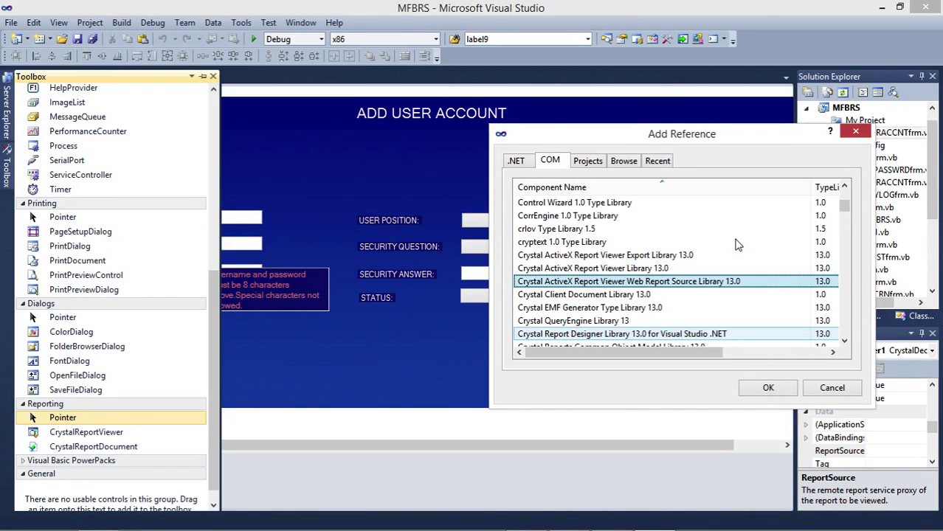
key(Down)
key(Down)
key(Down)
key(Down)
key(Down)
key(Down)
key(Down)
key(Down)
key(Down)
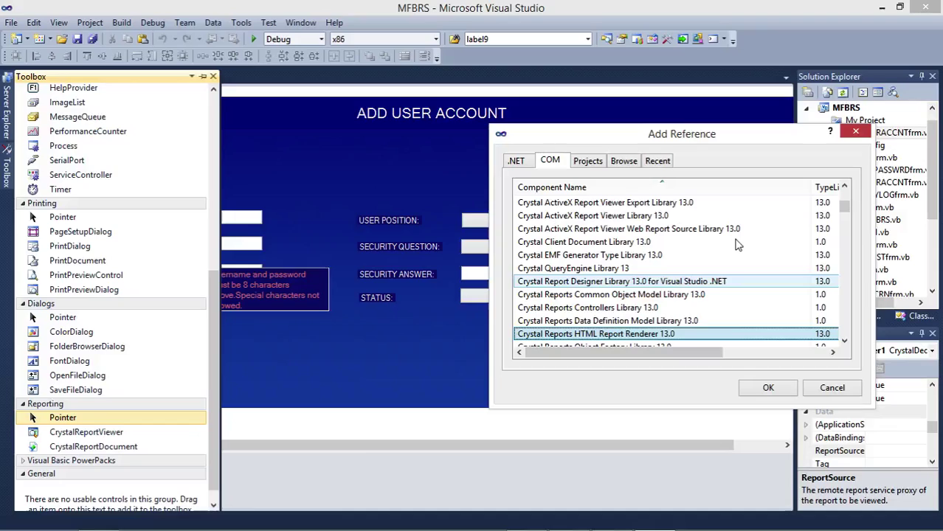
key(Down)
key(Down)
key(Down)
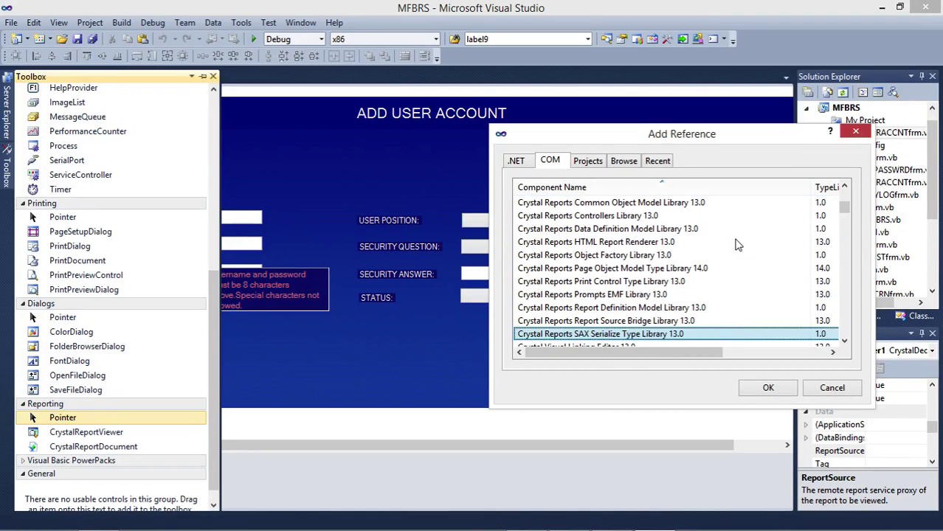
key(Up)
key(Up)
key(Up)
key(Up)
key(Up)
key(Up)
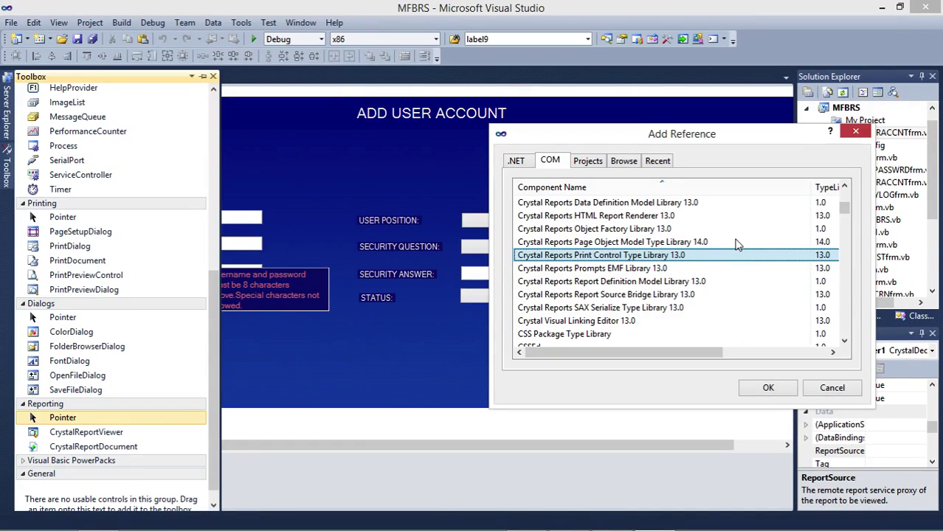
key(Down)
key(Down)
key(Down)
key(Down)
key(Up)
key(Up)
key(Up)
key(Up)
key(Up)
key(Up)
key(Up)
key(Up)
key(Up)
key(Up)
key(Up)
key(Up)
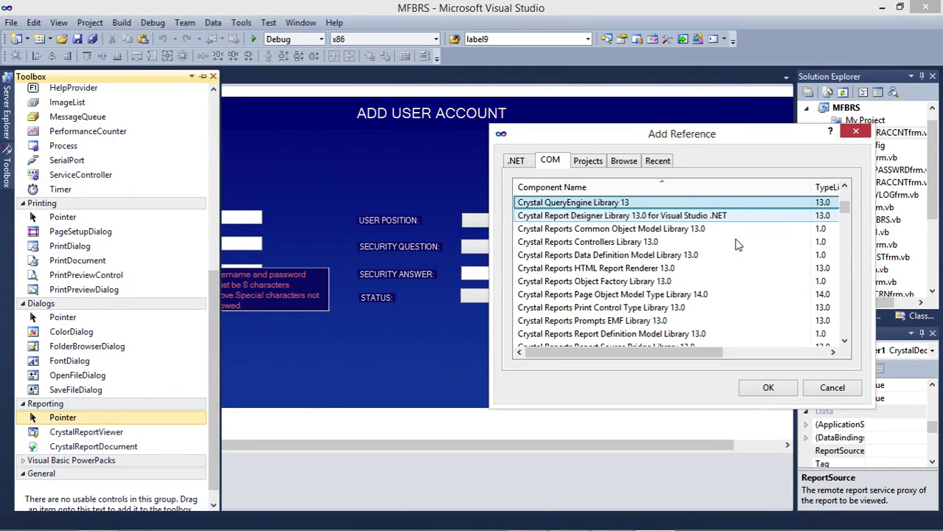
key(Up)
key(Up)
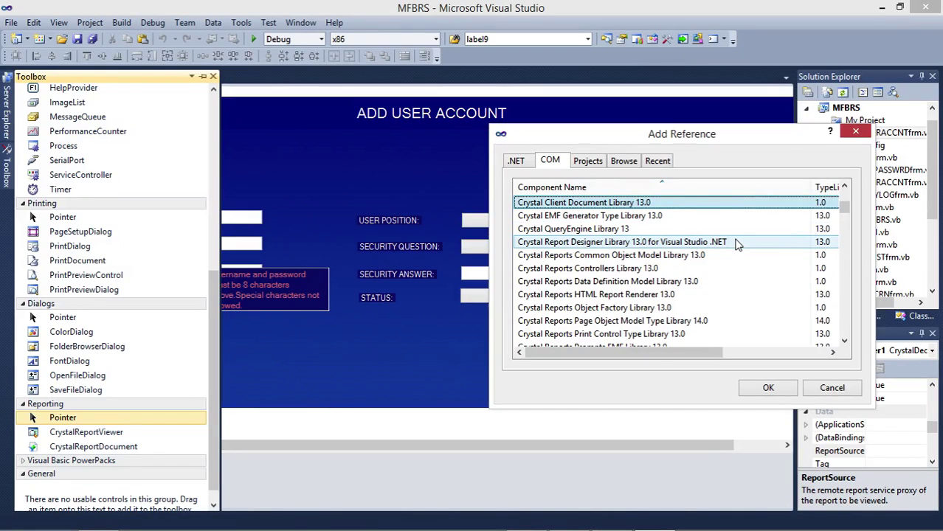
key(Up)
key(Up)
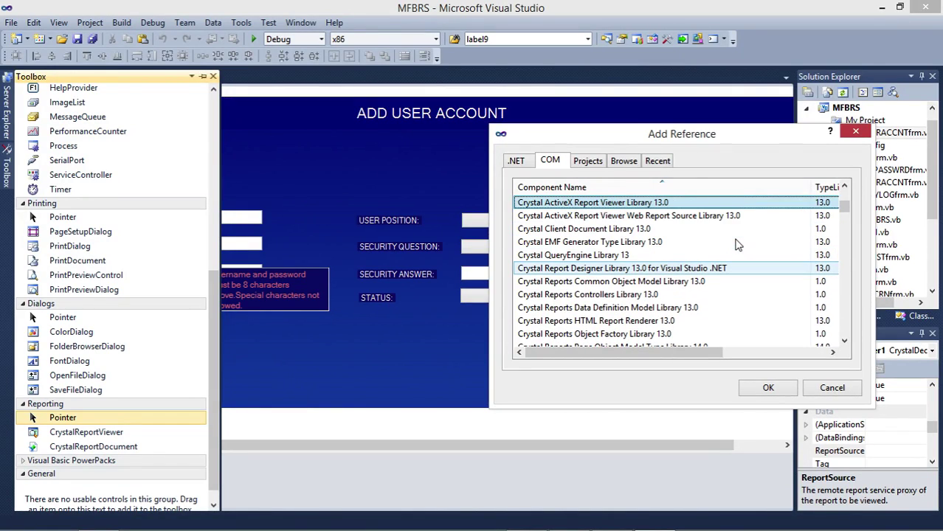
key(Up)
key(Up)
key(Up)
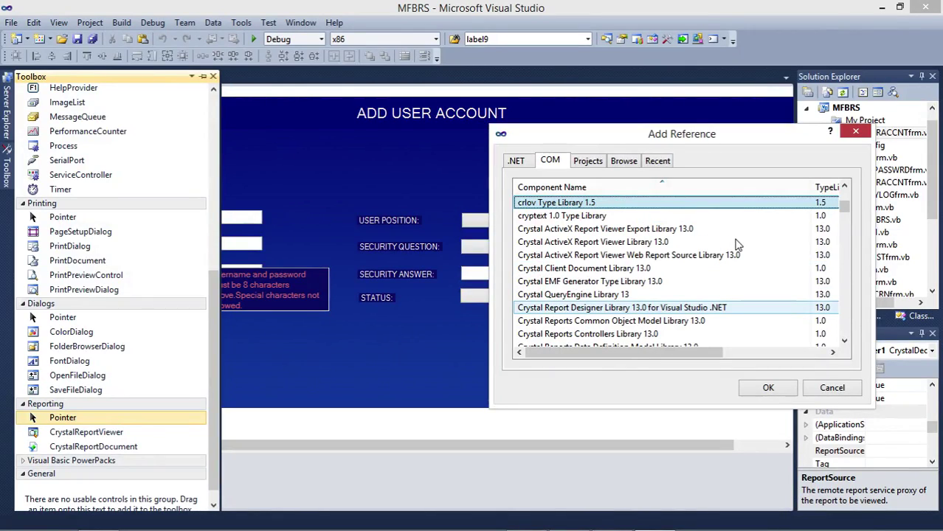
Select Crystal Client Document Library 13.0 and Crystal QueryEngine Library 13 among the COM components and add them as project references
key(Down)
key(Down)
key(Down)
key(Down)
key(Down)
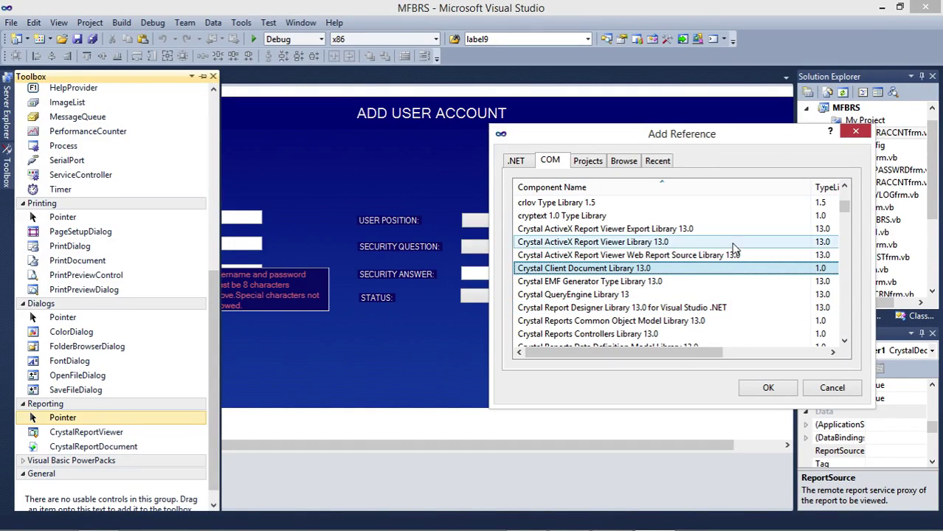
ctrl+click(687, 270)
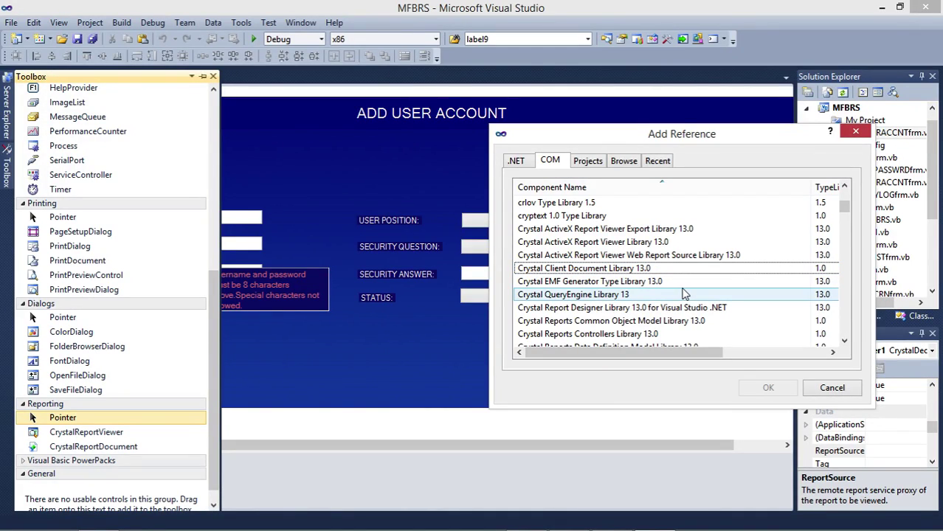
ctrl+click(684, 272)
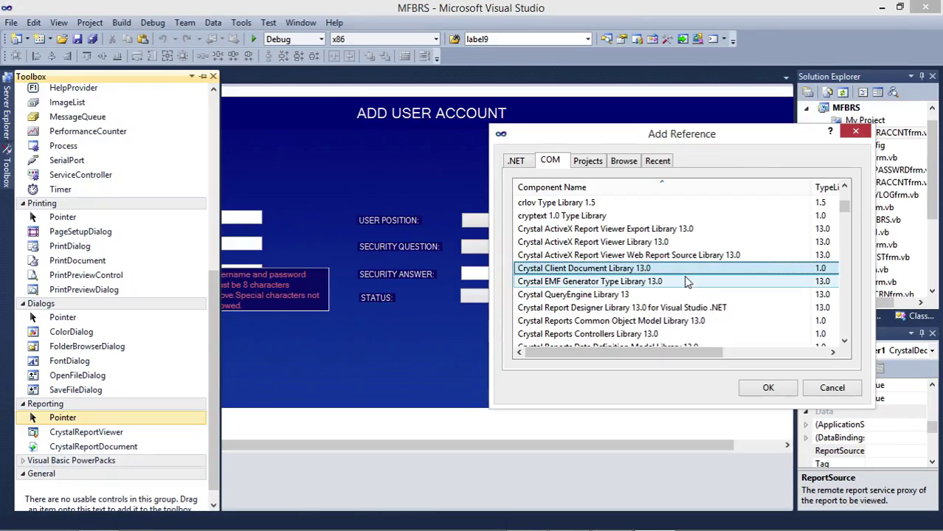
ctrl+click(684, 295)
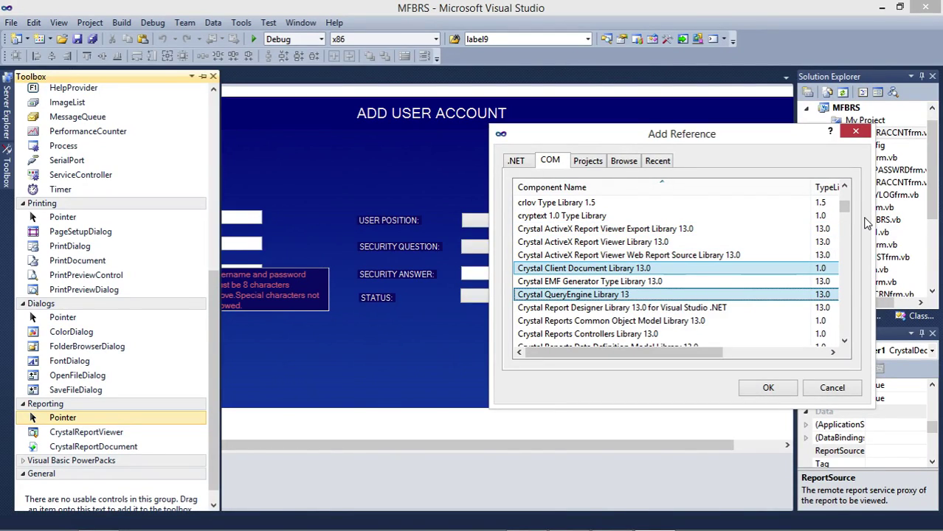
mouse_move(846, 203)
mouse_down()
mouse_move(845, 218)
mouse_move(844, 198)
mouse_up()
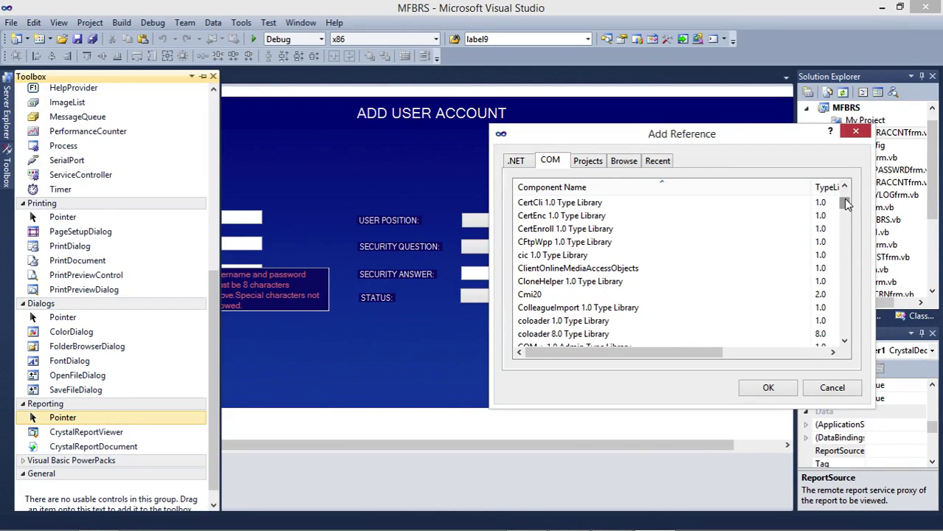
click(784, 388)
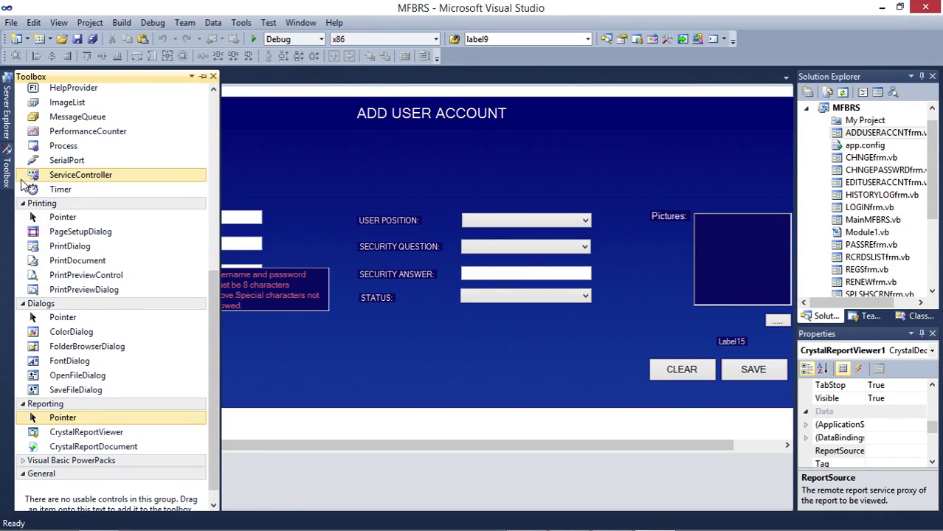
Create a new Crystal Report named CrystalReport1.rpt from the form's report viewer, using the Standard Report Creation Wizard
click(291, 356)
click(141, 174)
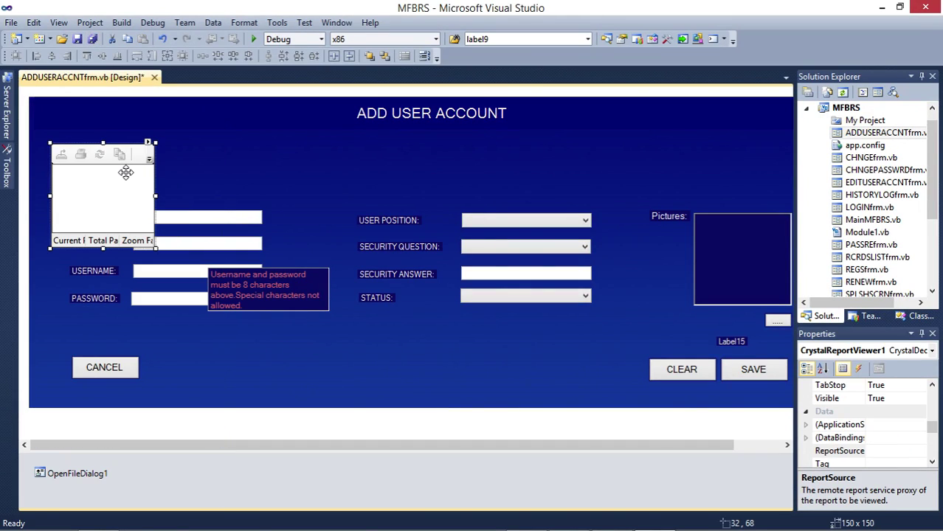
click(148, 143)
click(210, 161)
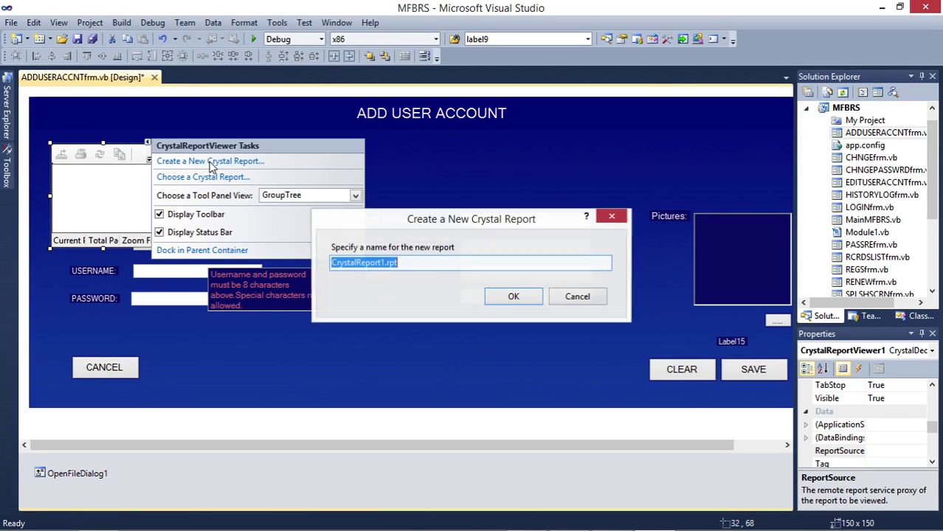
click(514, 300)
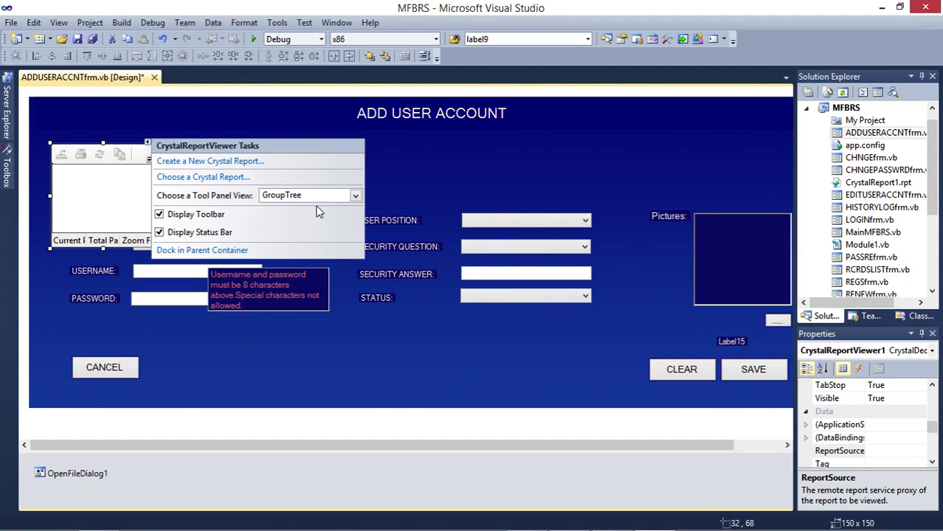
click(227, 164)
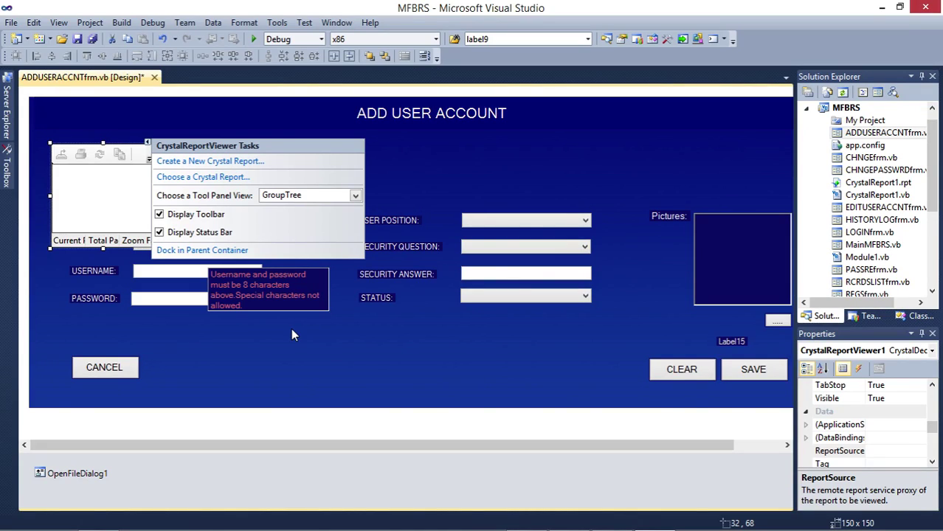
click(257, 162)
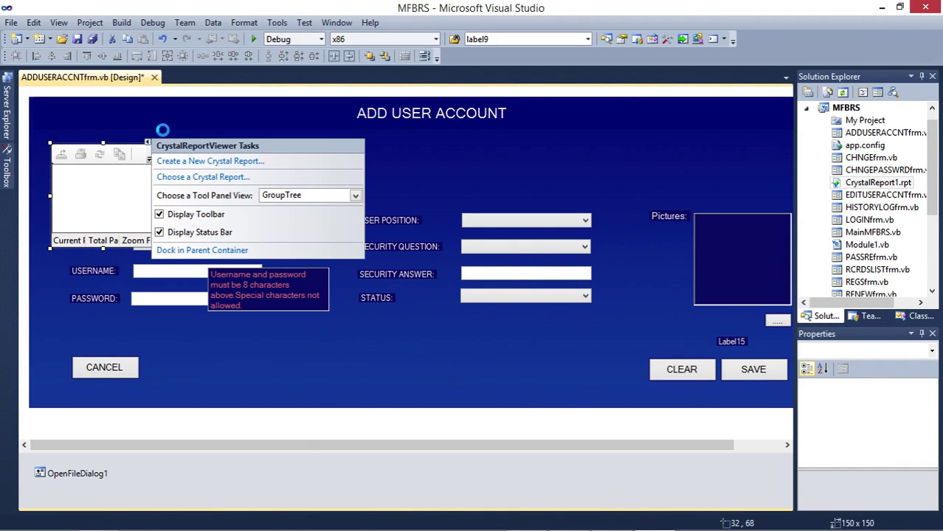
click(533, 418)
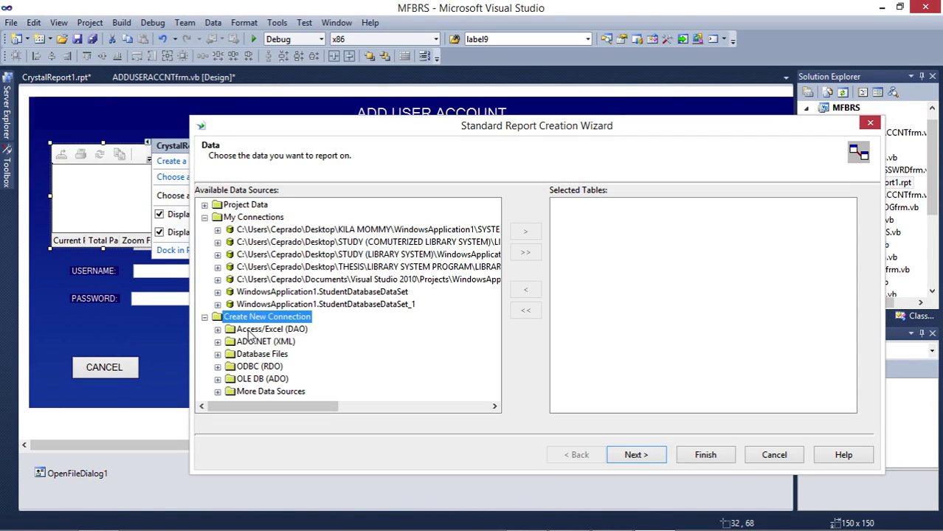
Start a new Access/Excel (DAO) connection and browse to the MFBRS project's bin\Debug folder for the database
click(250, 330)
click(249, 331)
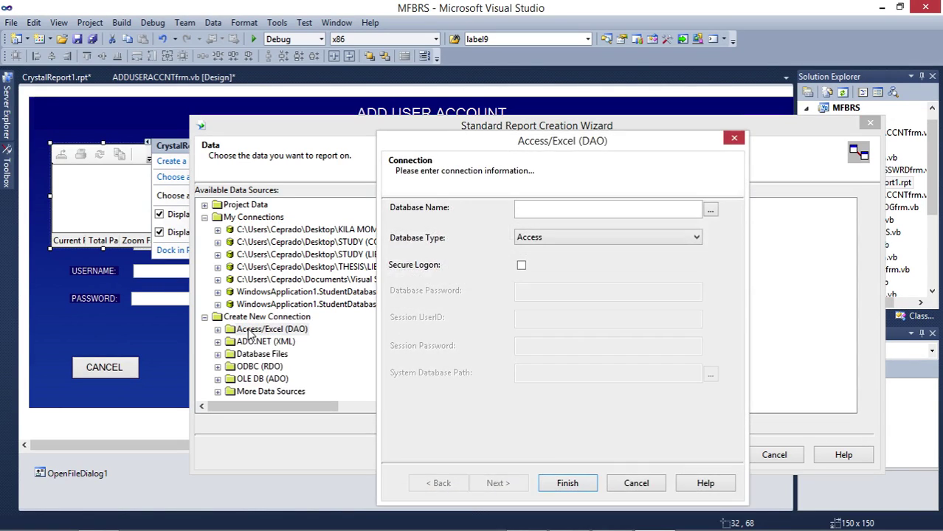
click(711, 211)
double_click(512, 255)
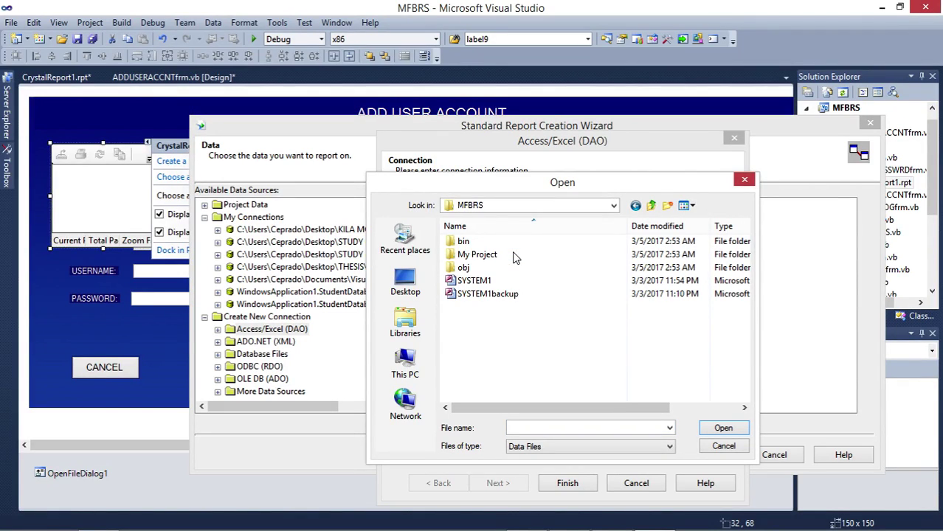
key(BackSpace)
double_click(512, 253)
key(Down)
key(Up)
key(Up)
key(Return)
key(Down)
key(Return)
Choose the SYSTEM1 database in the Debug folder and try to connect the report to it
key(Down)
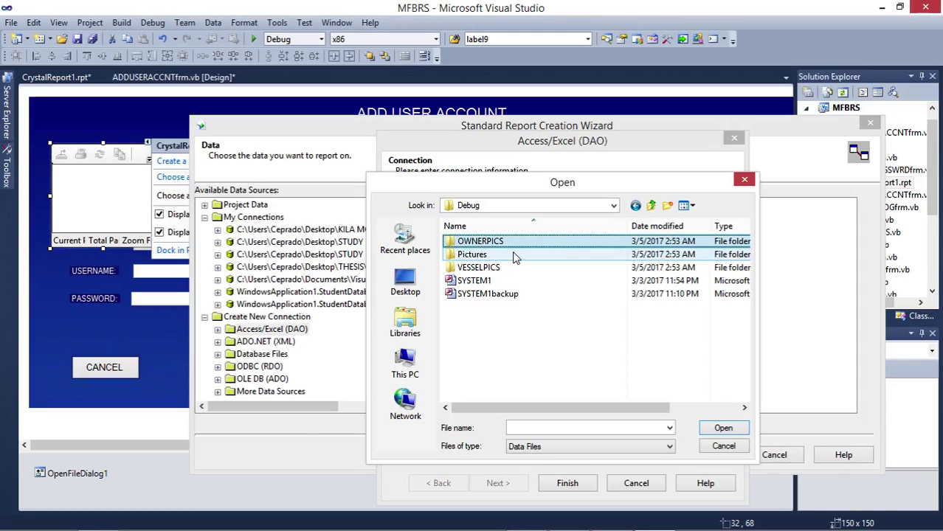
key(Down)
key(Down)
key(Down)
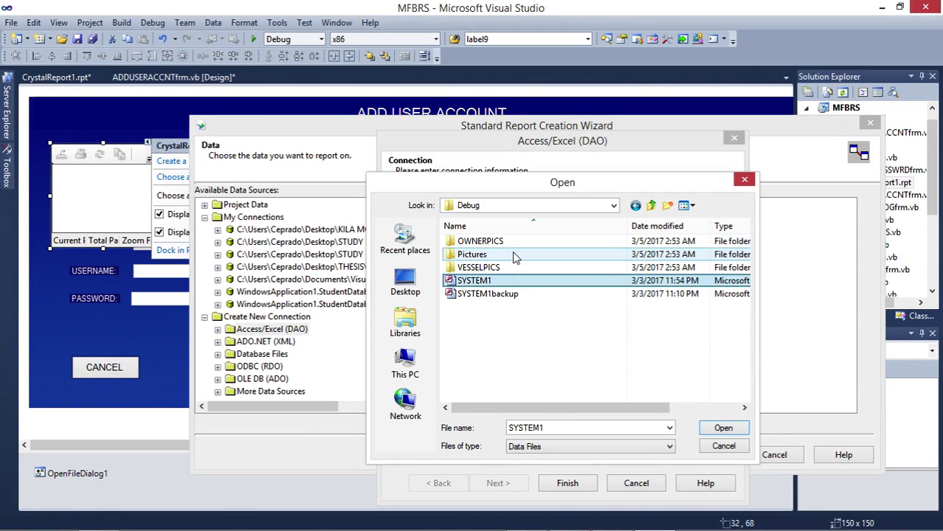
click(722, 430)
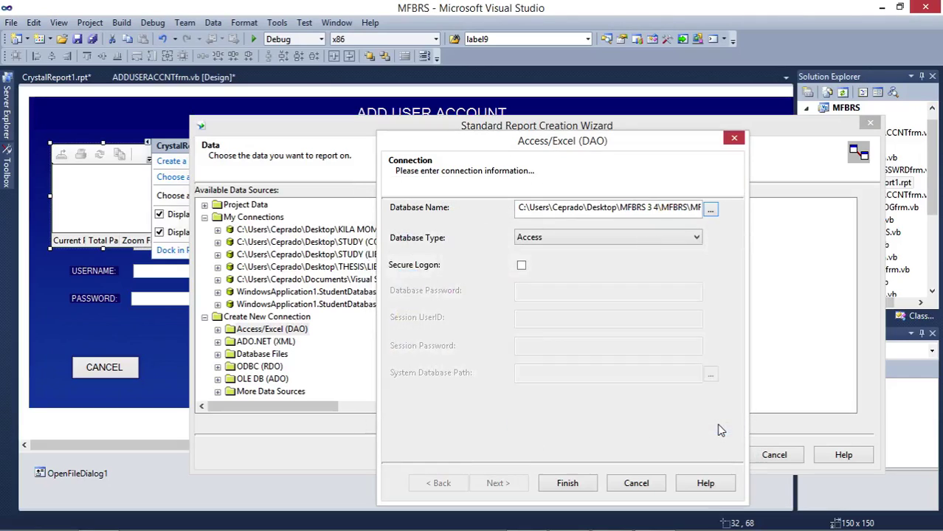
click(569, 485)
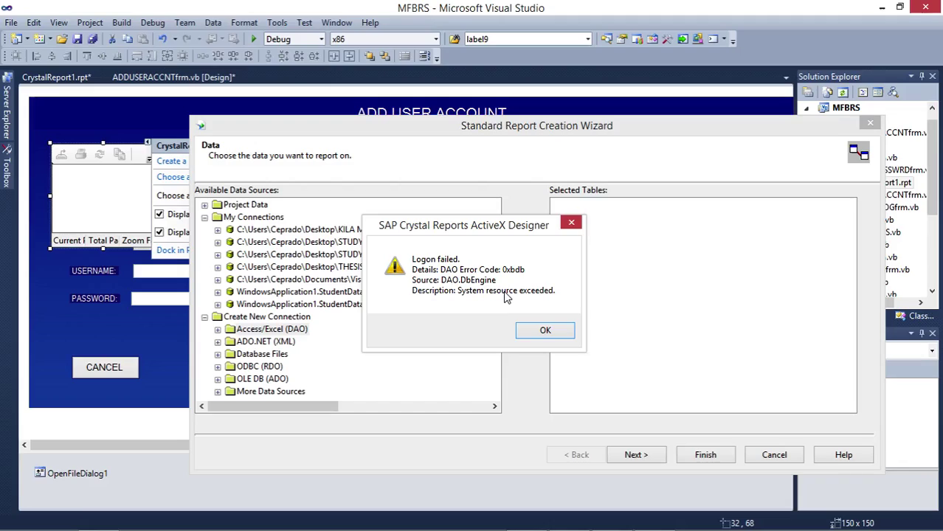
click(539, 332)
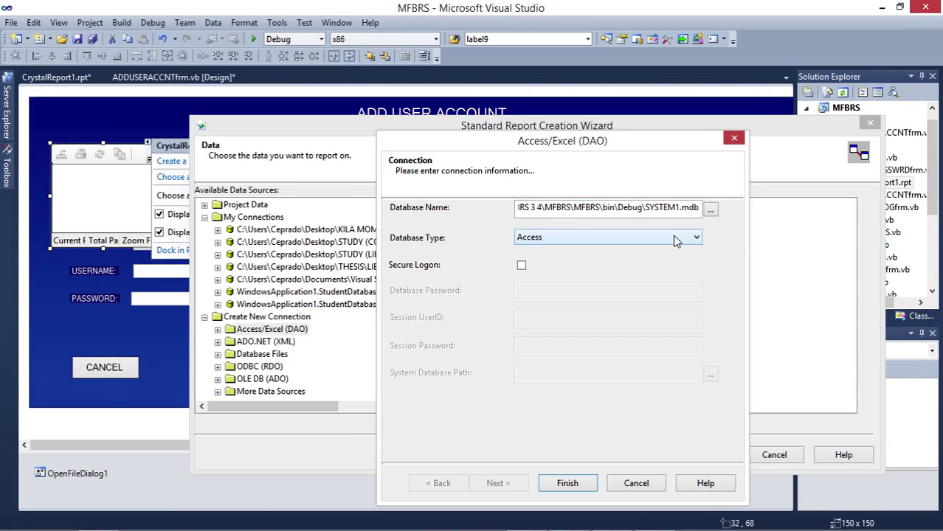
Look for a different database from the Desktop and open the STUDY (LIBRARY SYSTEM) folder
click(712, 210)
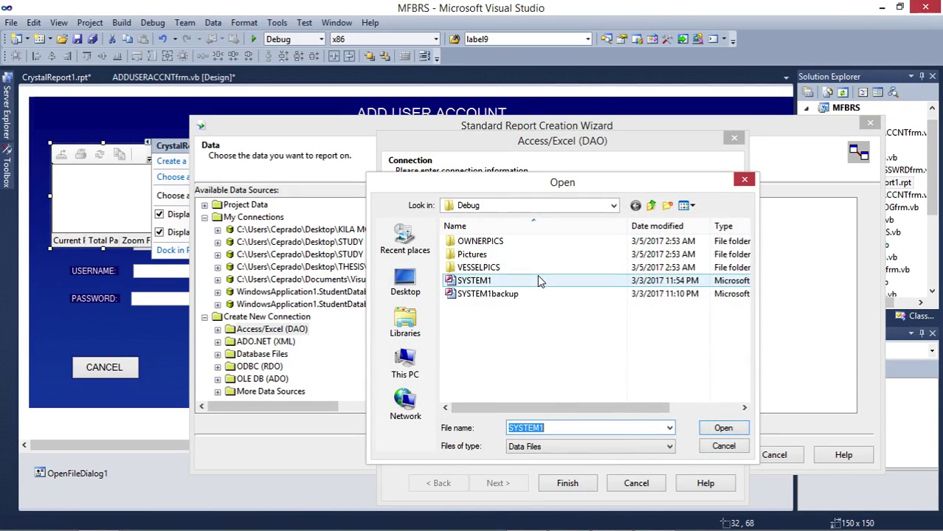
click(406, 280)
key(shift+Tab)
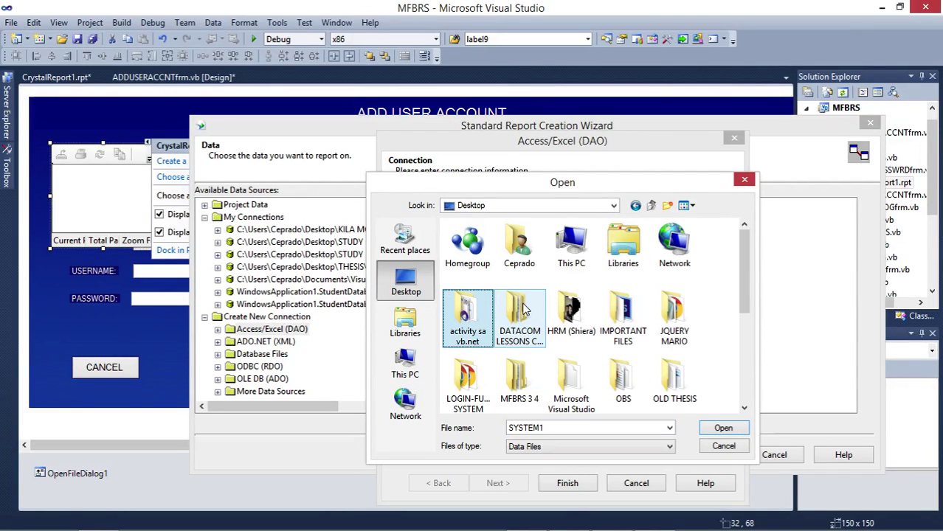
key(Right)
key(Down)
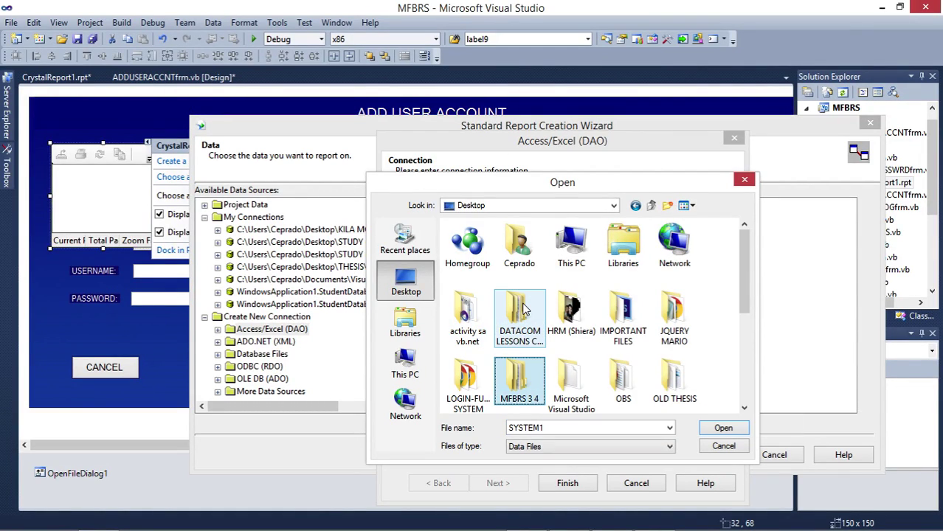
key(Down)
key(Down)
key(Right)
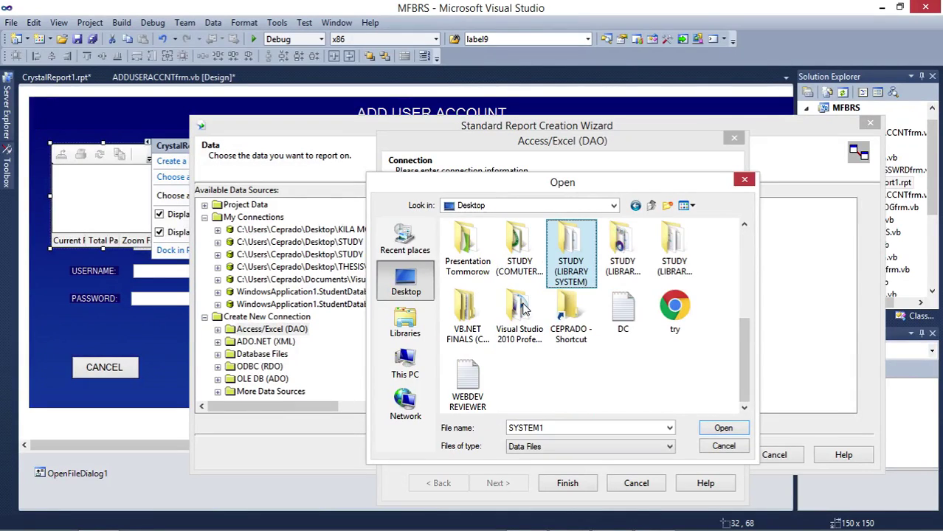
key(Return)
Set the connection's database to BOOK INFORMATION from the WindowsApplication5\bin\Debug folder
key(Down)
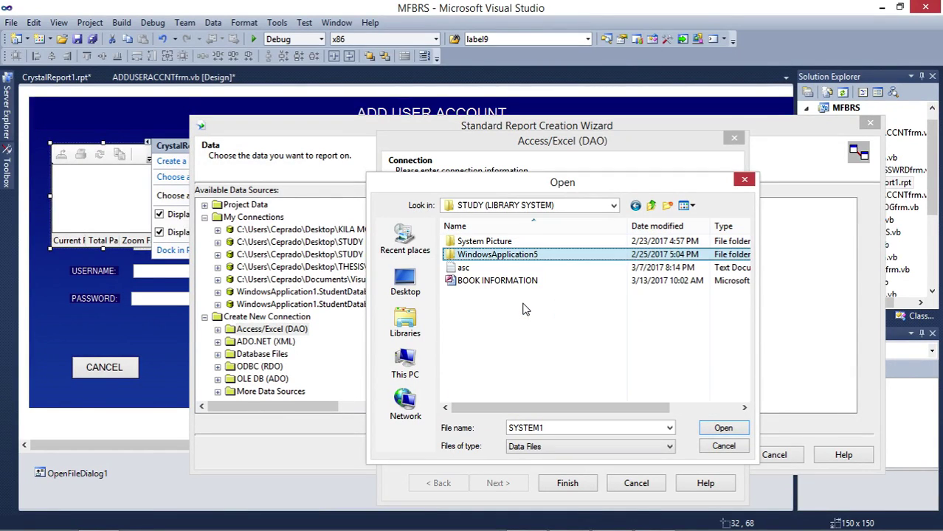
key(Return)
key(Down)
key(Return)
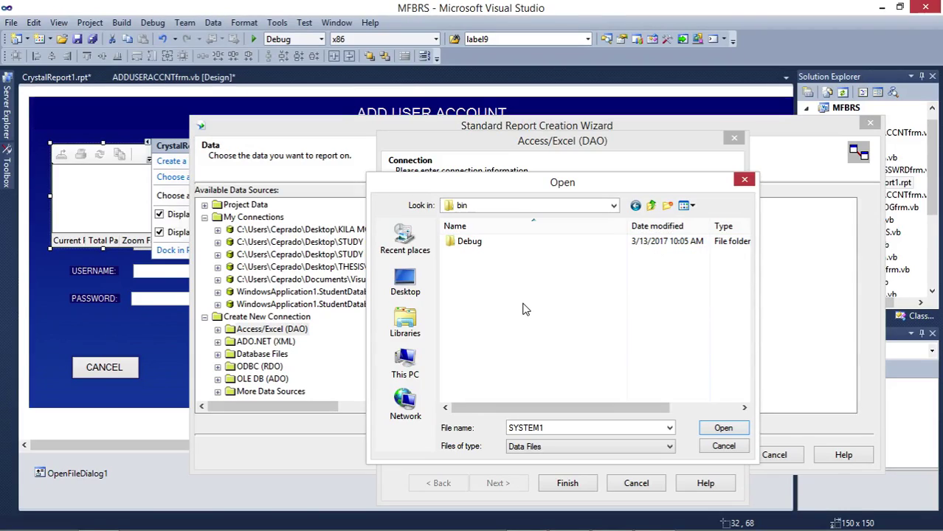
key(Return)
key(Down)
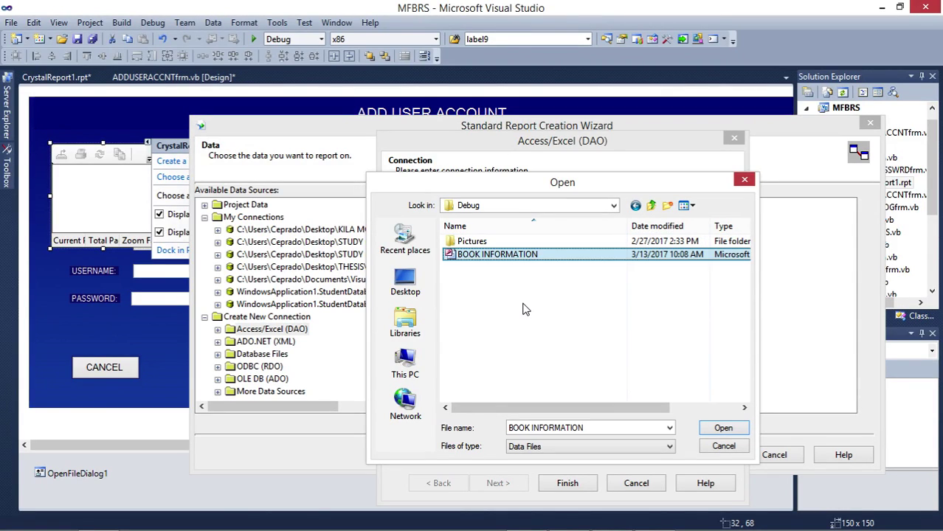
click(720, 431)
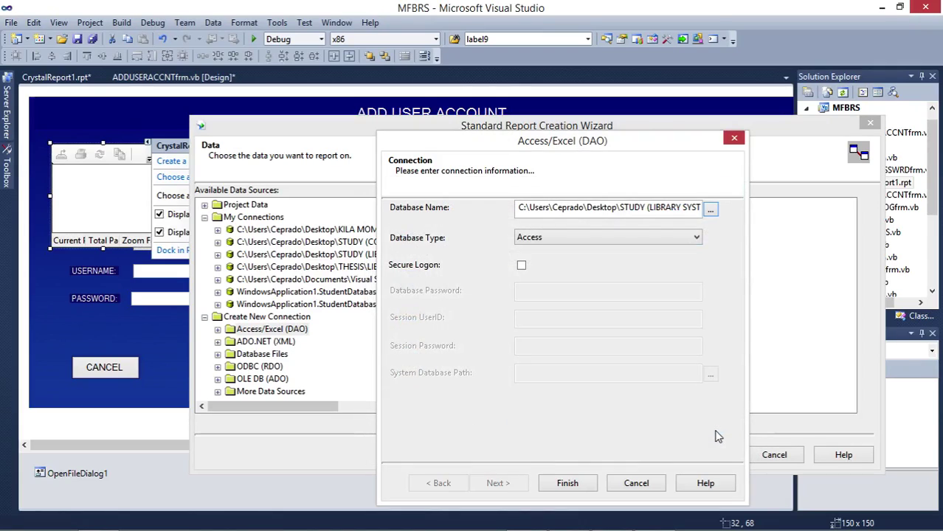
Try to connect to BOOK INFORMATION.mdb, then close the connection settings
click(559, 479)
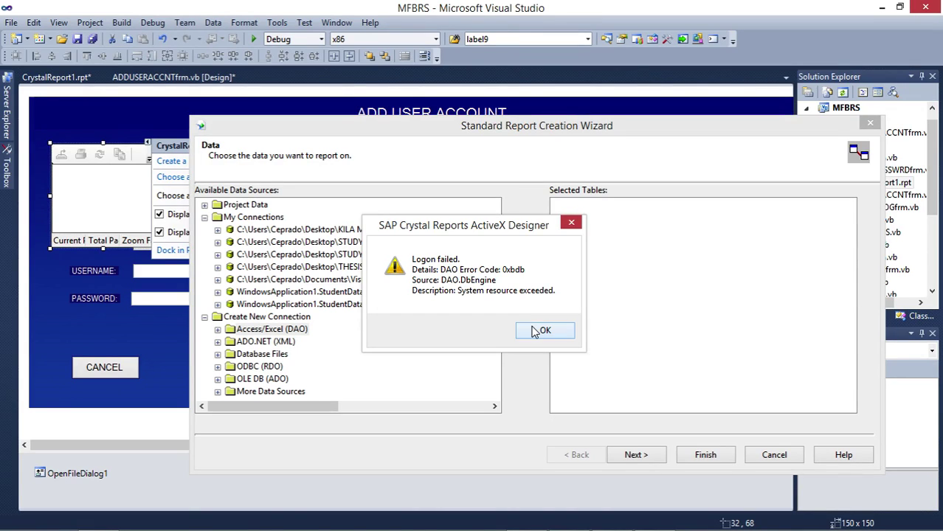
click(536, 330)
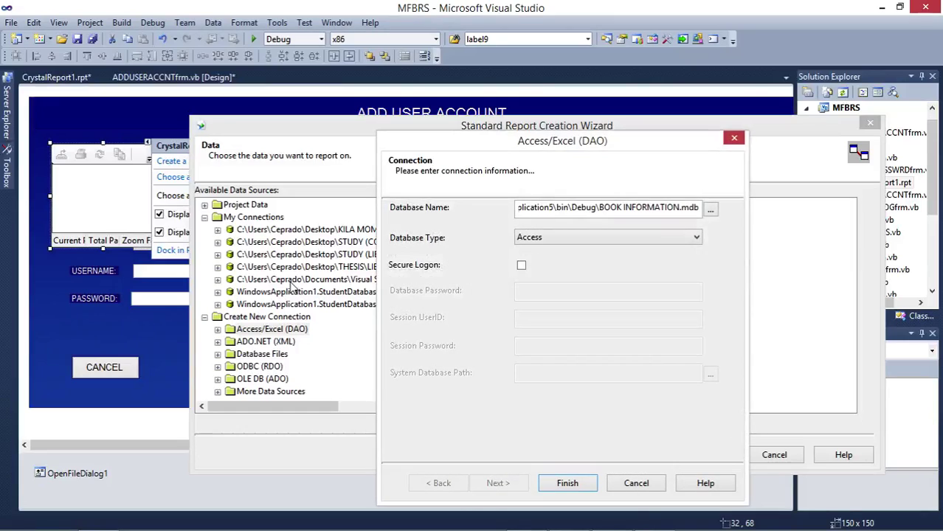
click(735, 140)
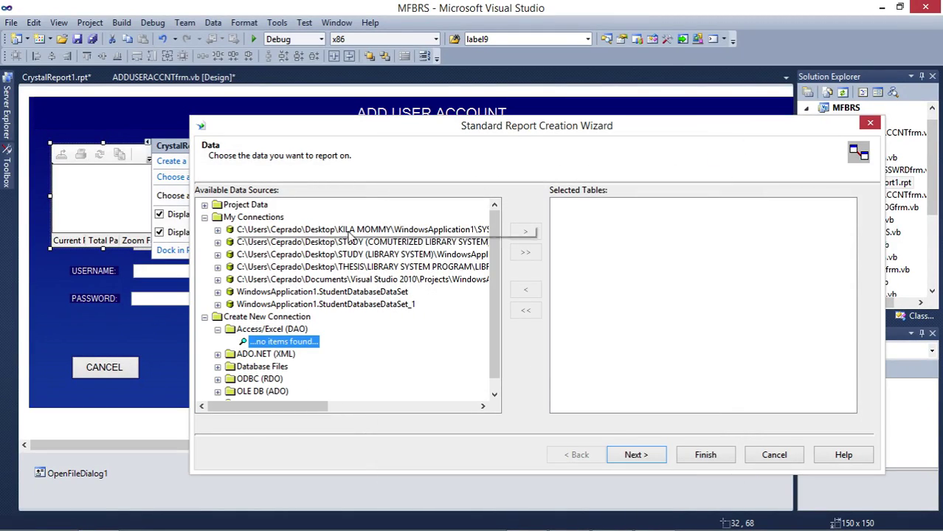
Try the saved connection to SYSTEM1.mdb in KILA MOMMY\WindowsApplication1, then close its connection settings
click(376, 242)
click(218, 230)
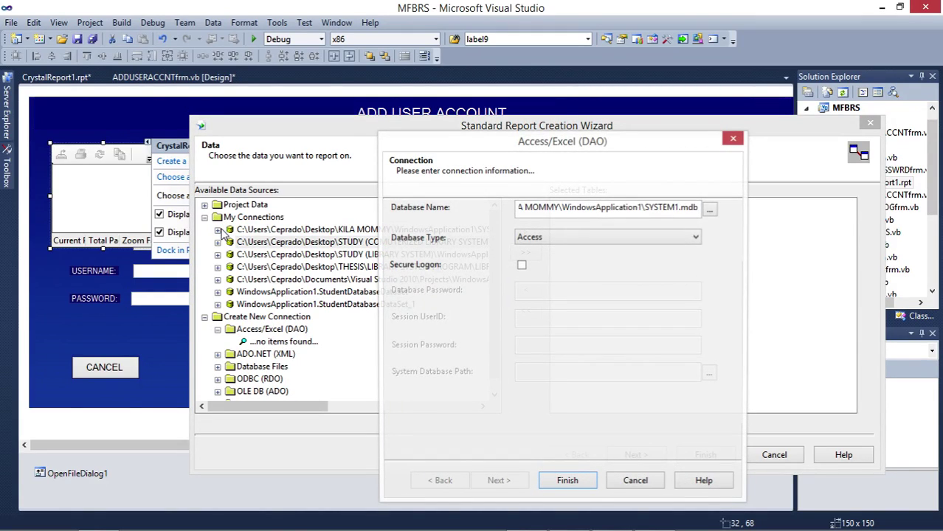
key(Return)
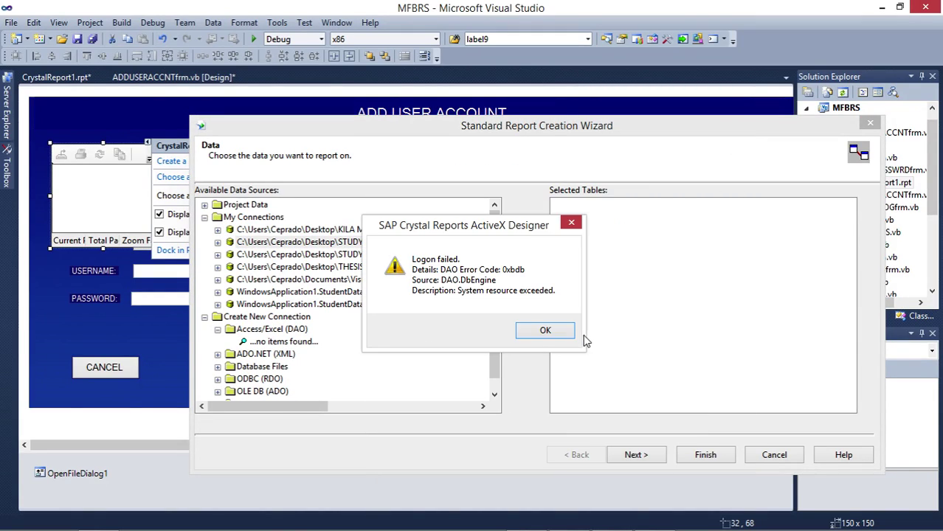
click(546, 330)
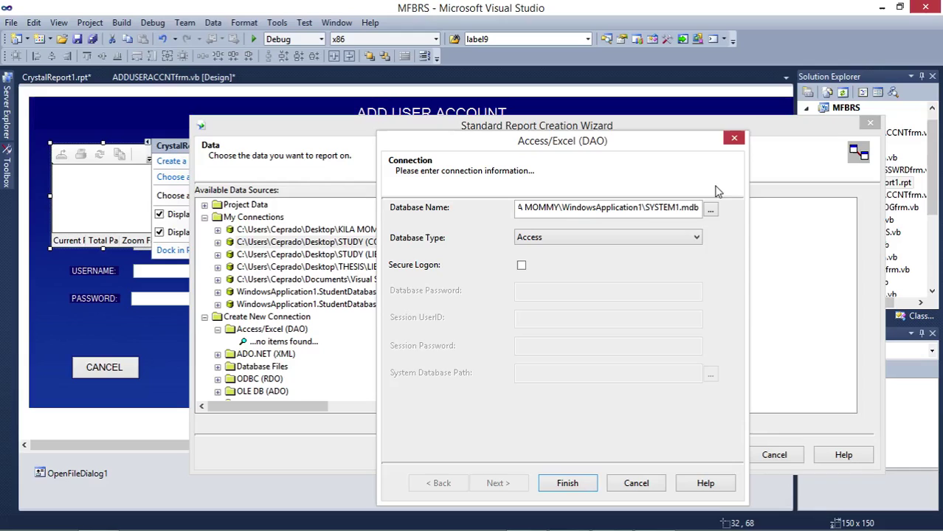
click(734, 139)
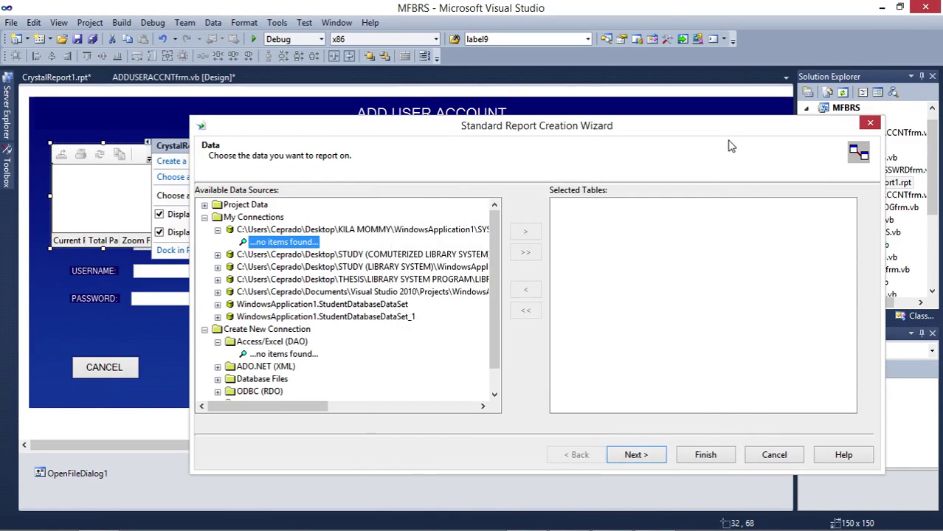
Try the saved connection to BOOK INFORMATION.mdb in the STUDY (COMUTERIZED LIBRARY SYSTEM) folder, including a second attempt
click(218, 256)
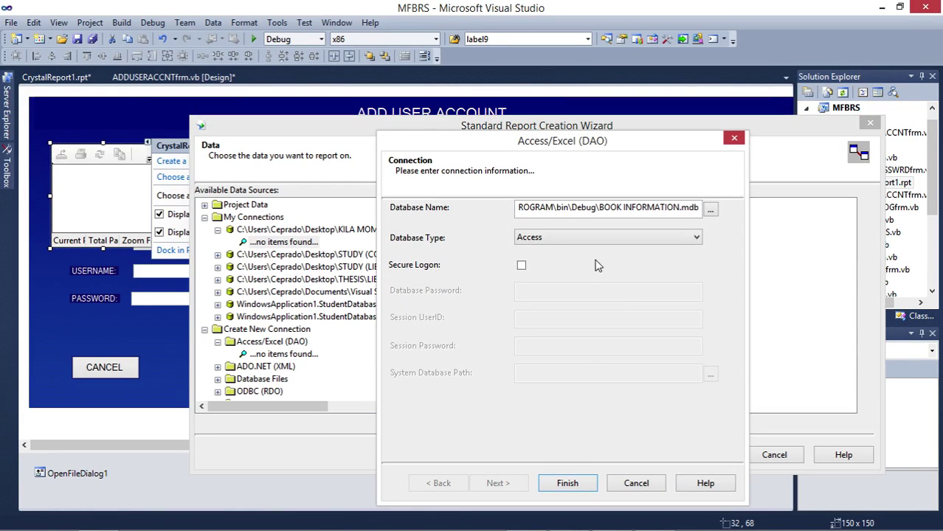
click(576, 484)
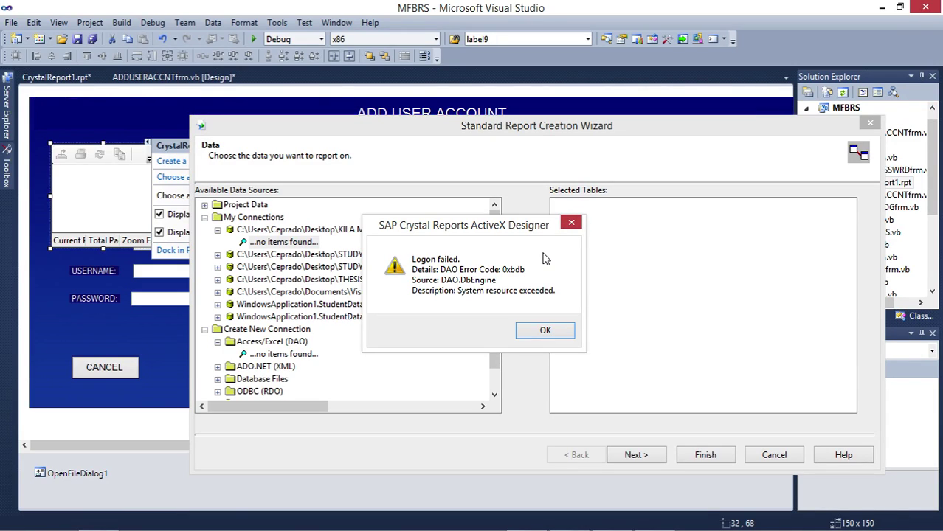
click(539, 334)
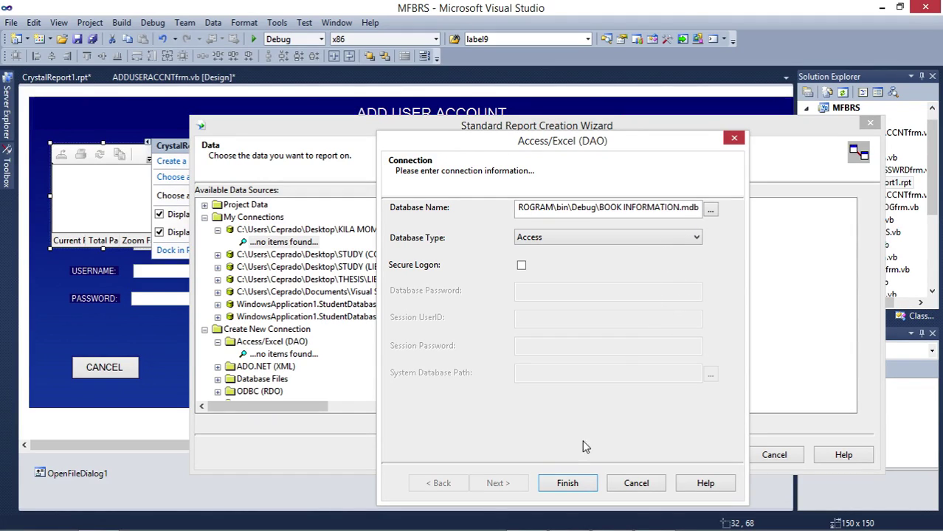
click(567, 485)
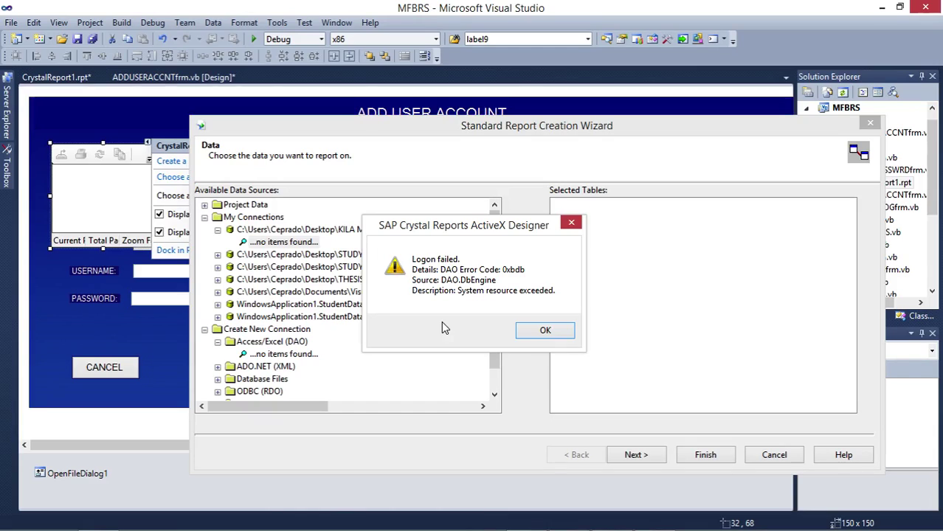
click(571, 222)
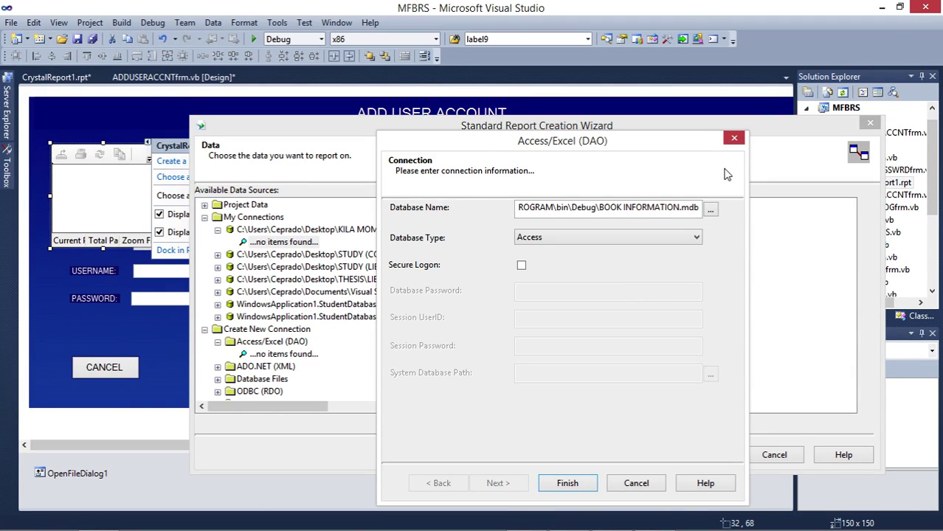
Change the connection's database to BOOK INFORMATION from the Desktop's STUDY (LIBRARY SYSTEM) folder, under WindowsApplication5\bin\Debug
click(710, 210)
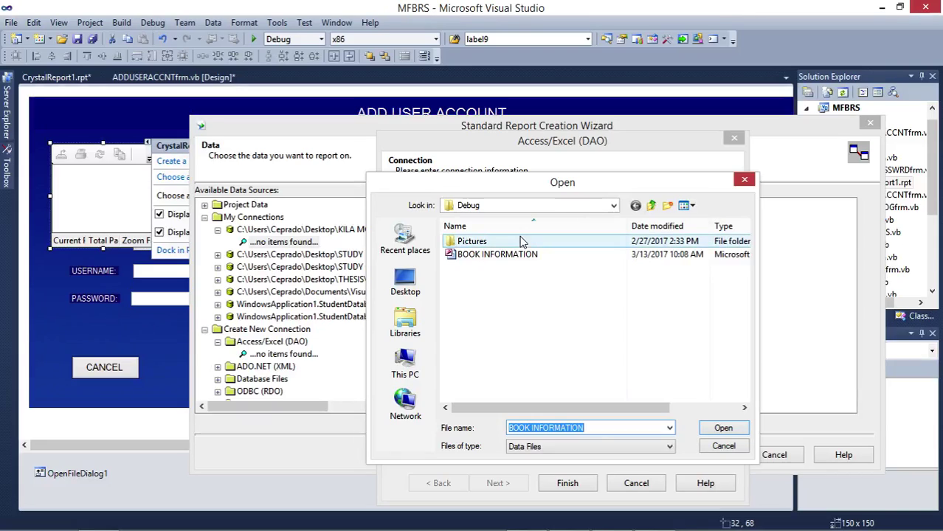
click(407, 282)
click(517, 310)
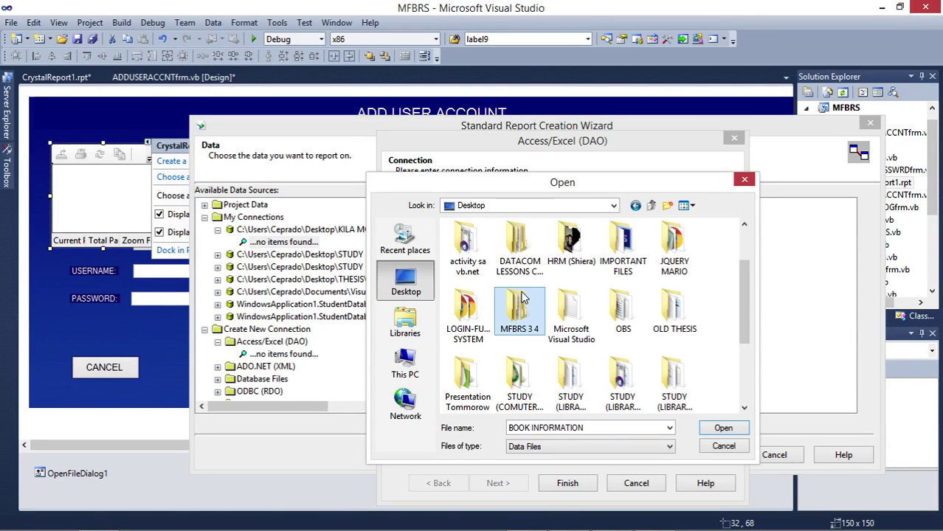
scroll(523, 295, down, 2)
click(523, 295)
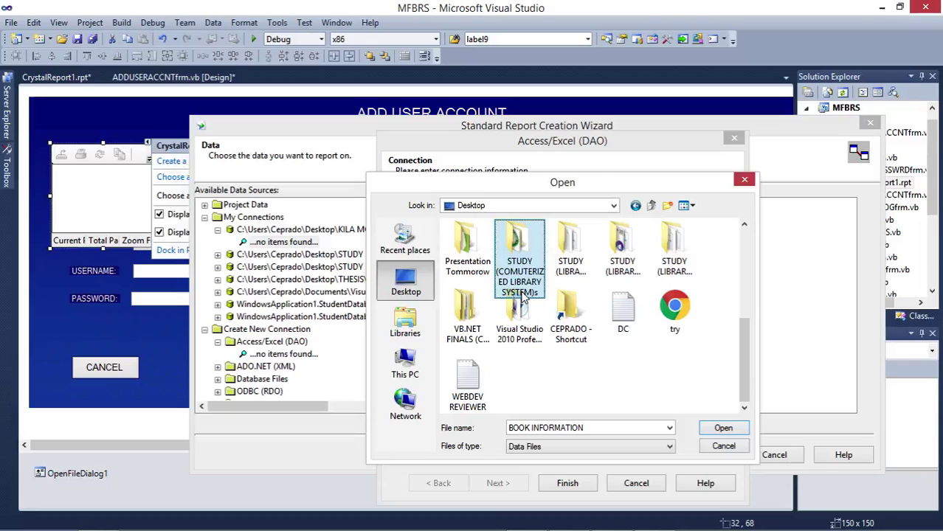
key(Return)
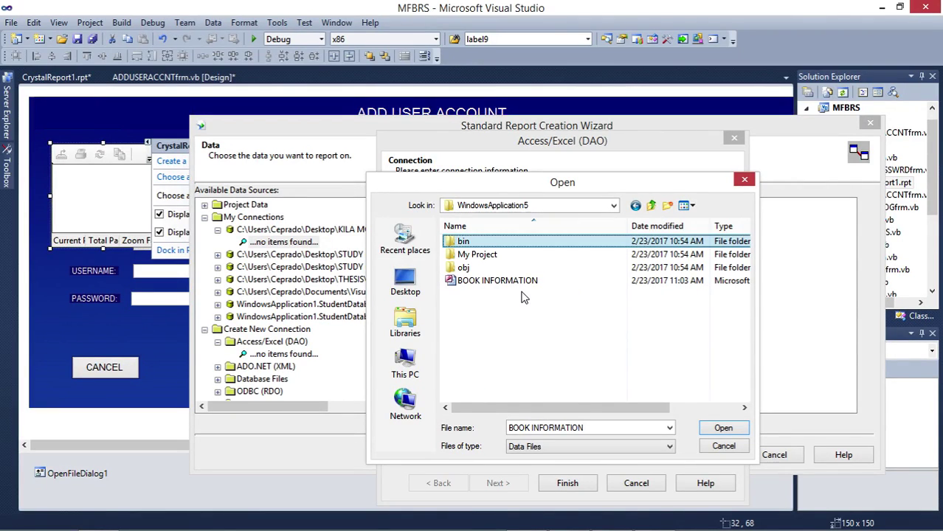
key(Return)
key(Return)
key(Down)
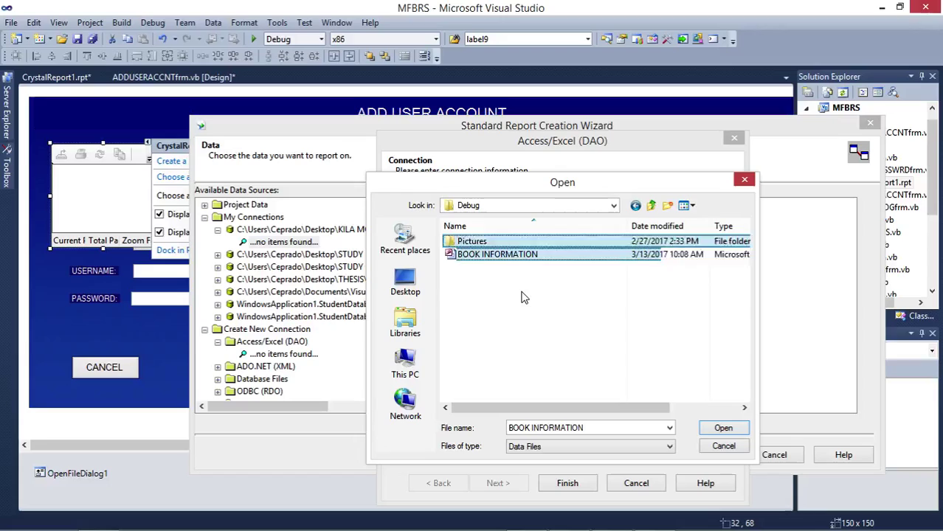
key(Down)
key(Return)
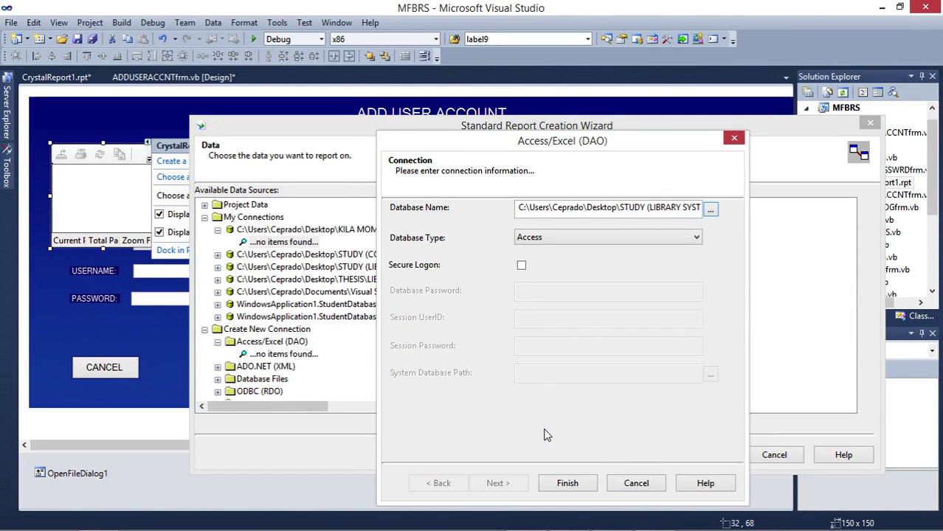
Try to connect to the WindowsApplication5 copy of BOOK INFORMATION.mdb through Access/Excel (DAO), then close the connection settings
key(Return)
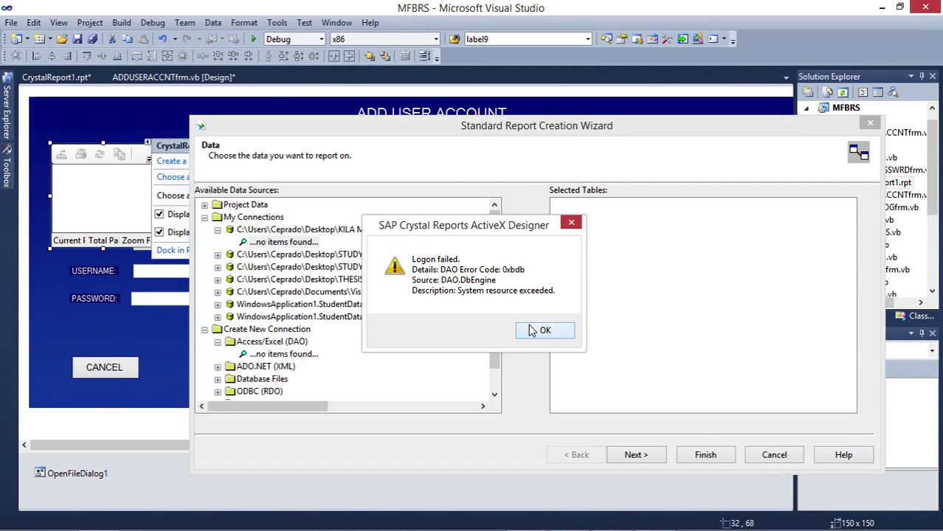
click(533, 330)
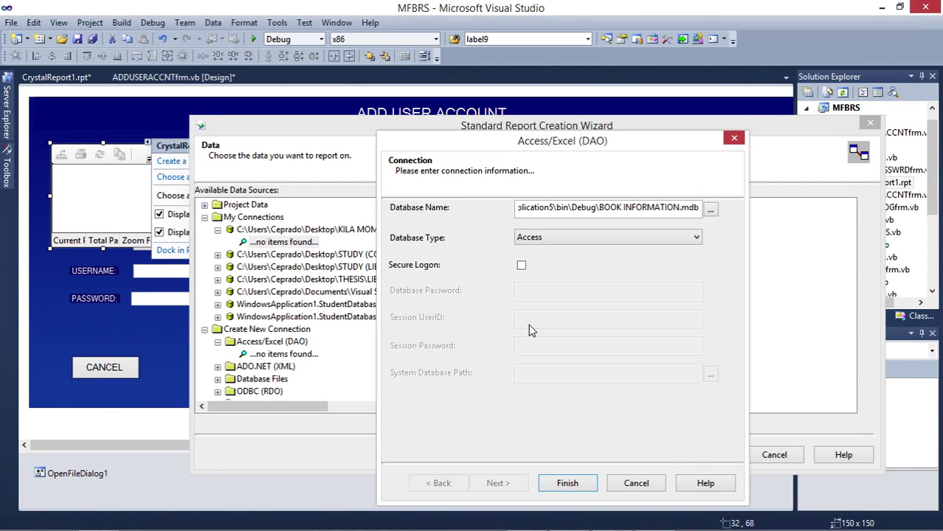
click(732, 140)
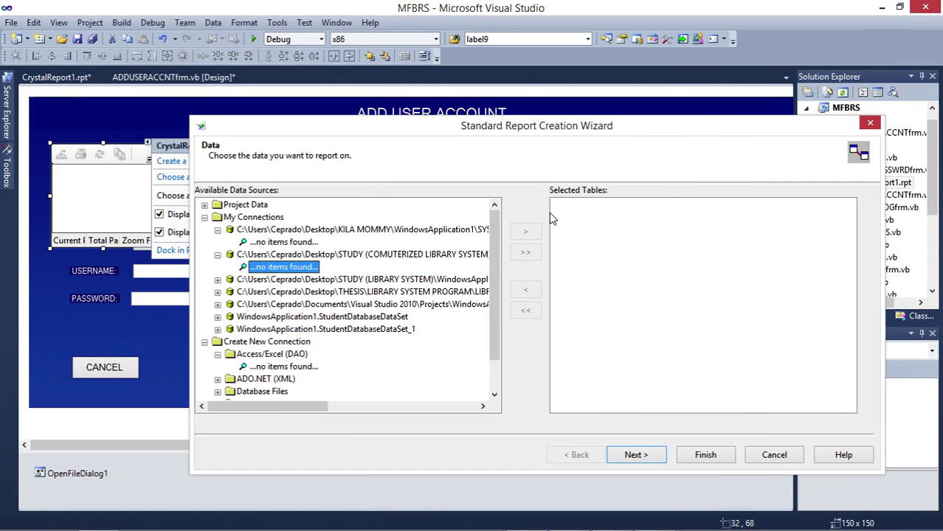
Collapse the saved connections under My Connections and the Access/Excel (DAO) folder in the available data sources
click(347, 255)
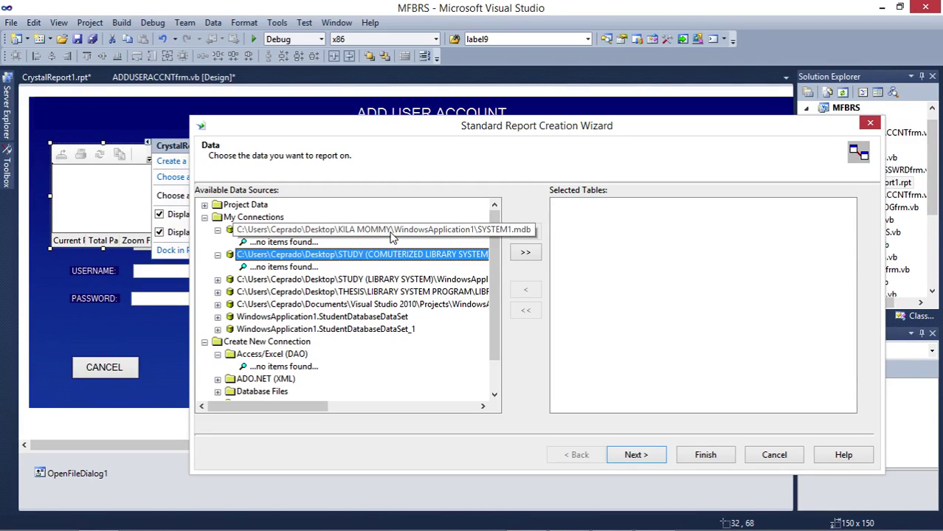
click(362, 317)
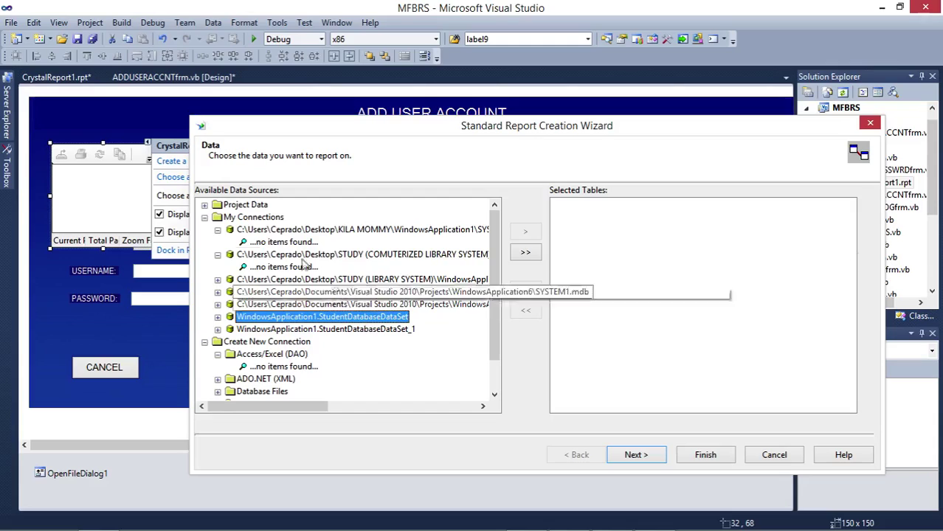
click(218, 254)
click(218, 230)
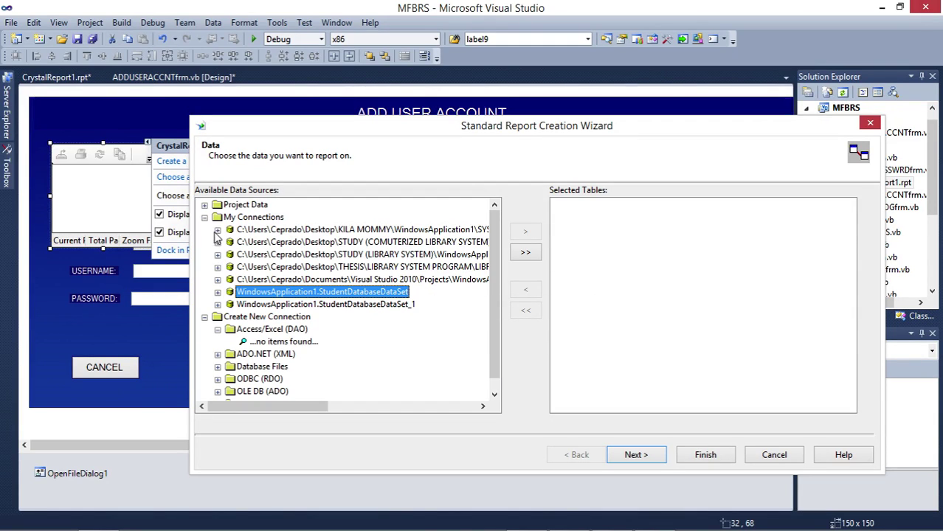
click(205, 217)
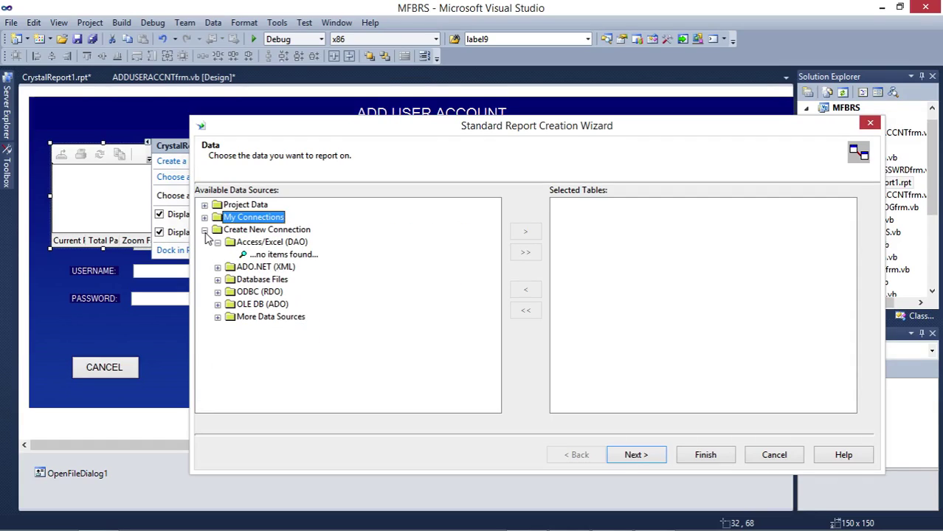
click(218, 243)
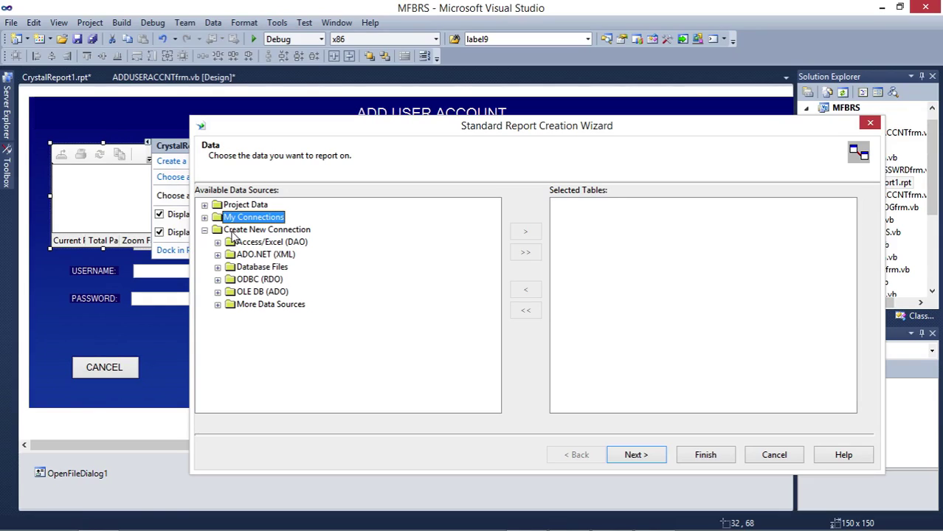
click(233, 235)
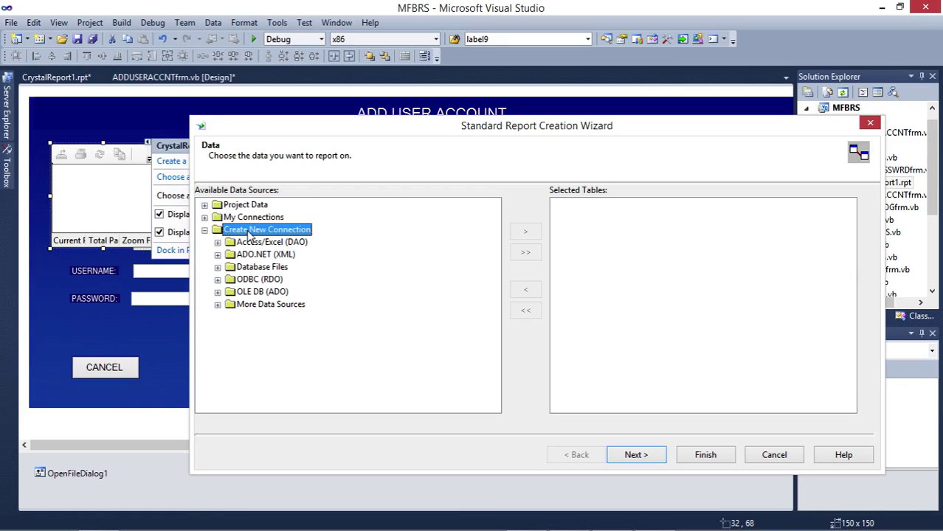
right_click(251, 235)
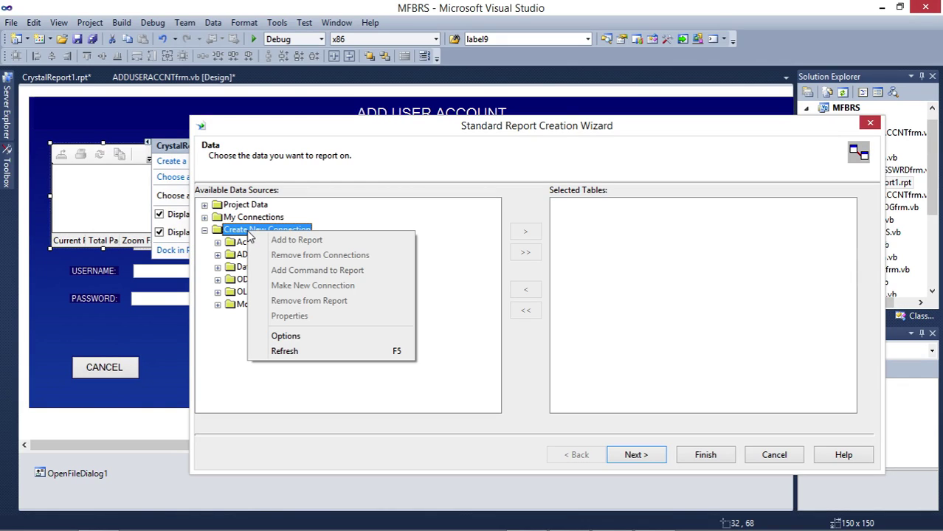
right_click(242, 248)
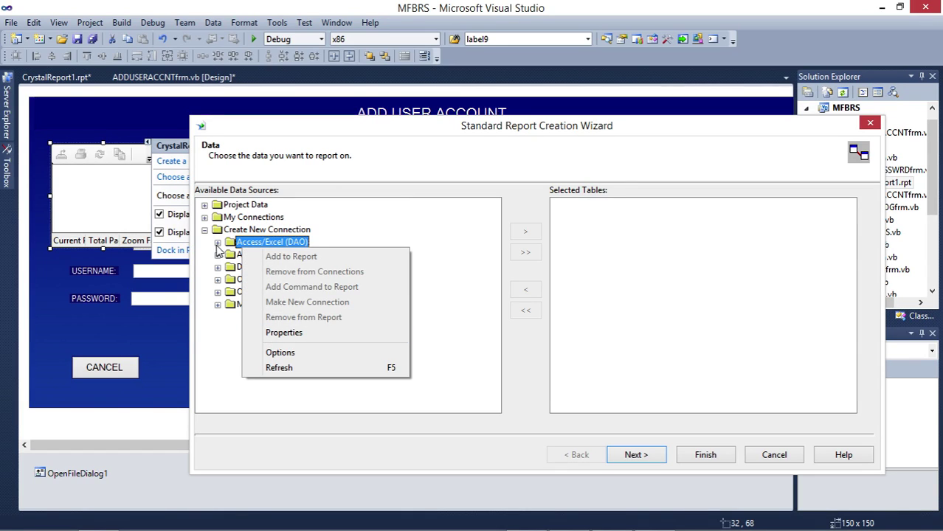
click(217, 244)
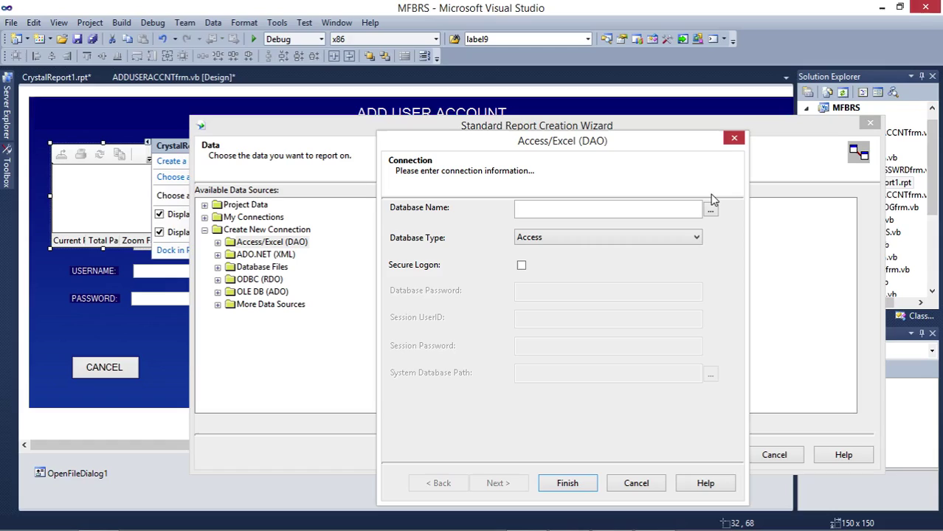
click(734, 138)
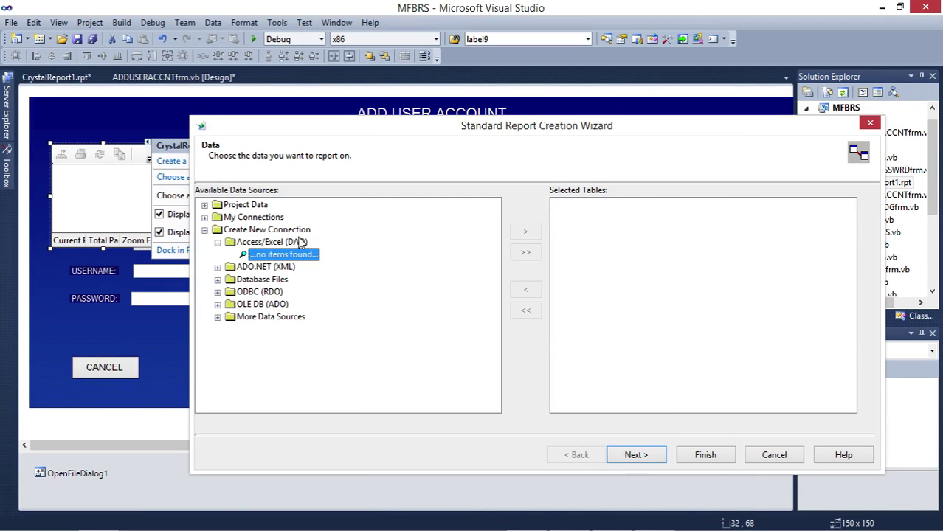
click(218, 243)
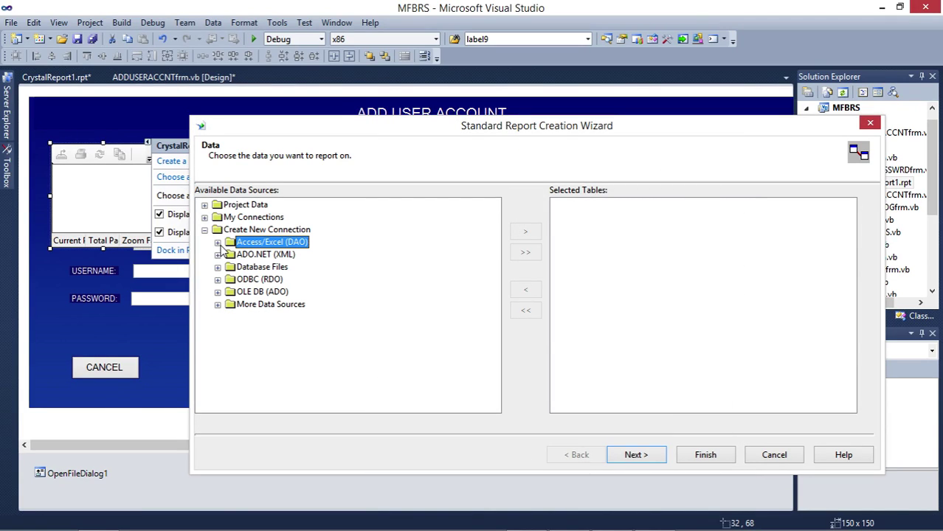
Start an OLE DB (ADO) connection with the Microsoft Jet 4.0 OLE DB Provider and set its database to BOOK INFORMATION from the Debug folder
click(217, 291)
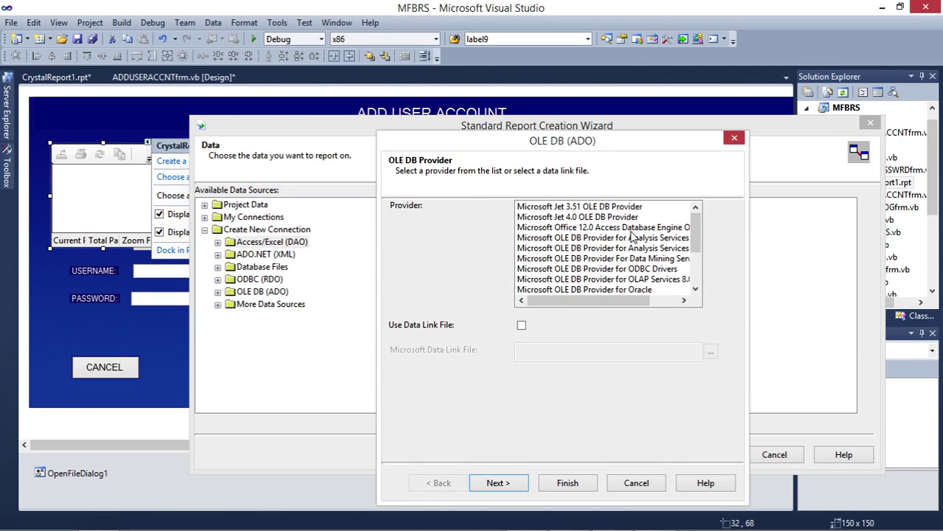
mouse_move(696, 232)
mouse_down()
mouse_move(697, 271)
mouse_move(702, 224)
mouse_up()
click(620, 220)
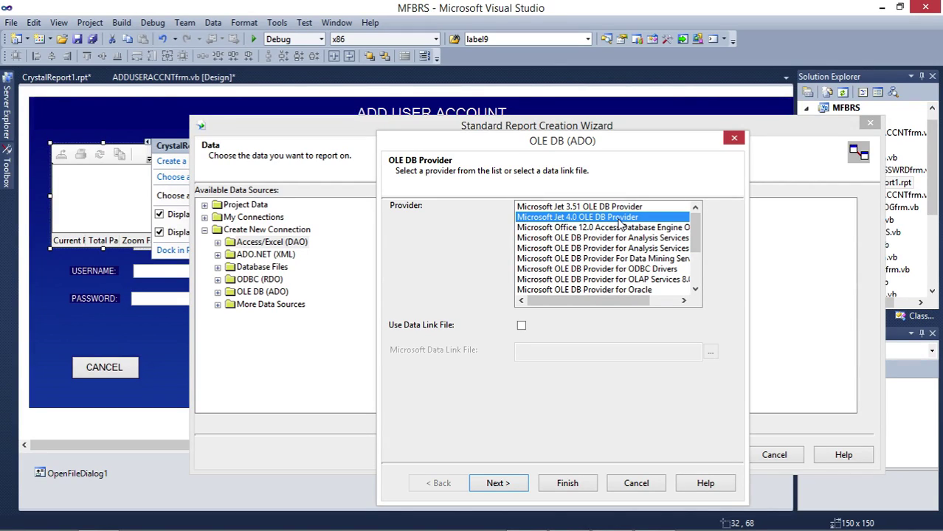
click(497, 485)
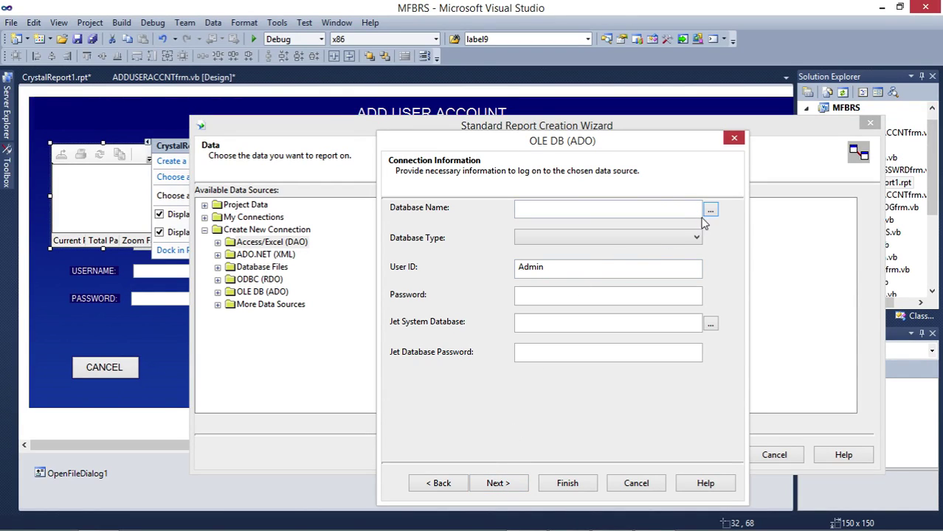
click(710, 218)
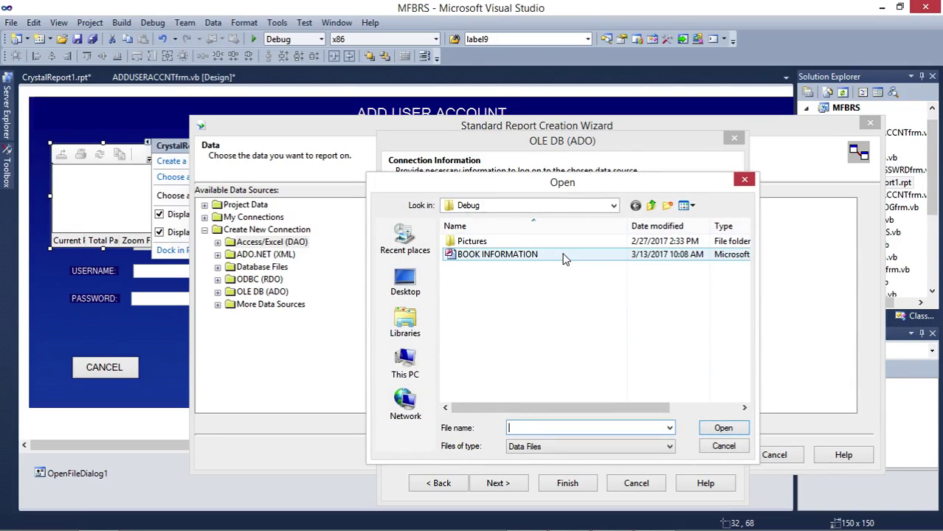
click(565, 258)
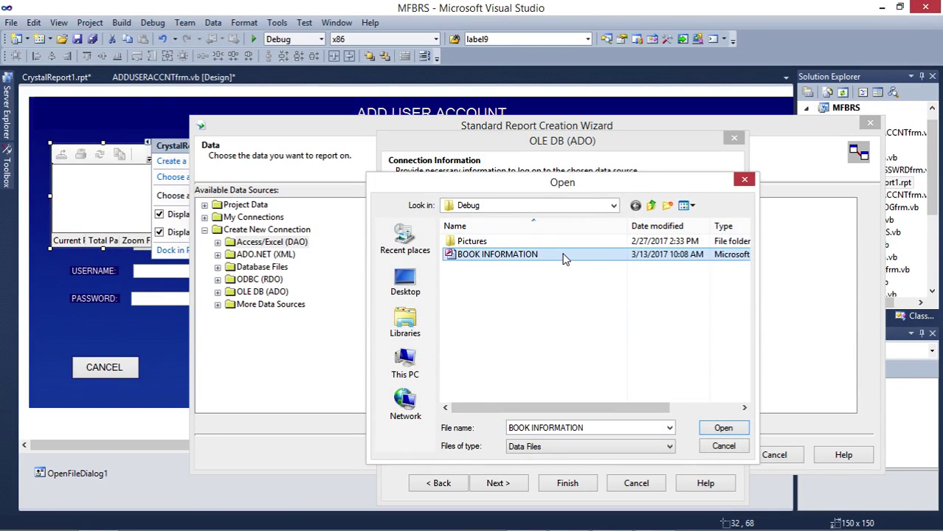
click(722, 428)
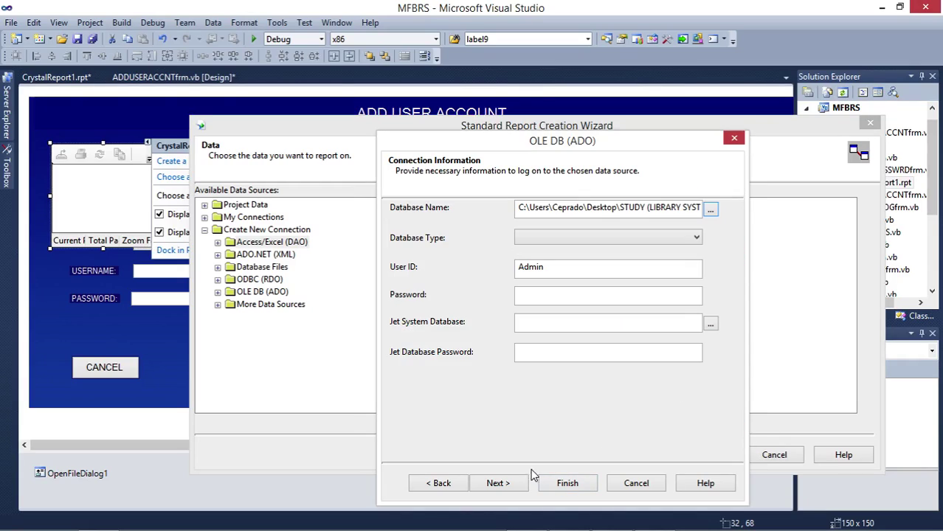
Try to connect to BOOK INFORMATION.mdb through OLE DB (ADO) with the existing advanced properties, then close the connection settings
click(522, 484)
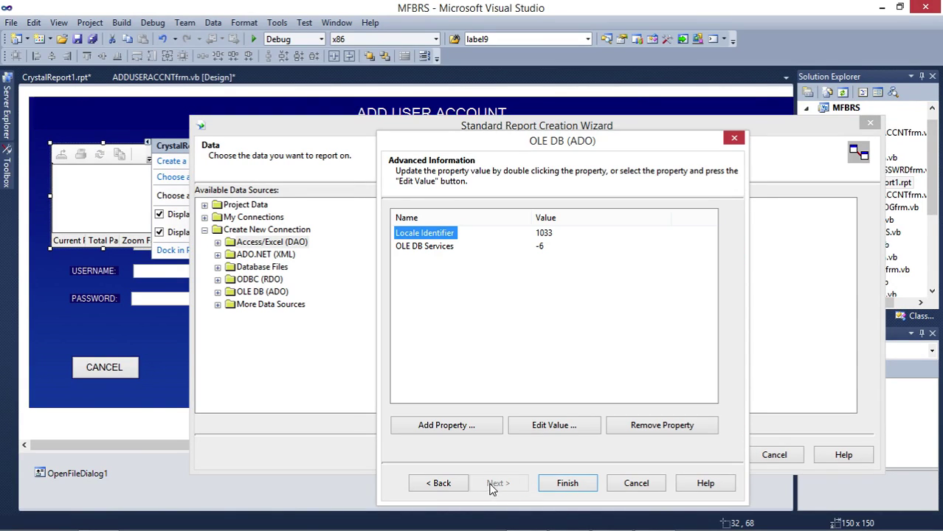
click(567, 484)
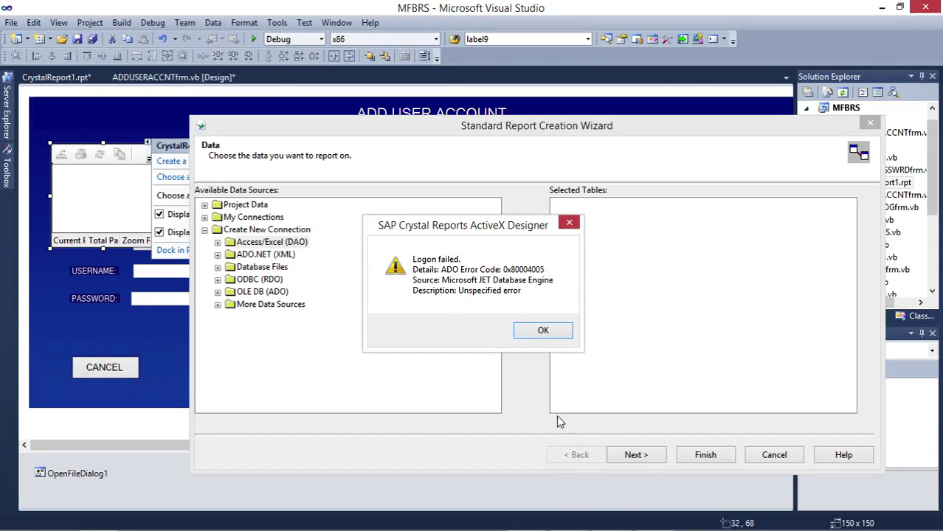
click(544, 332)
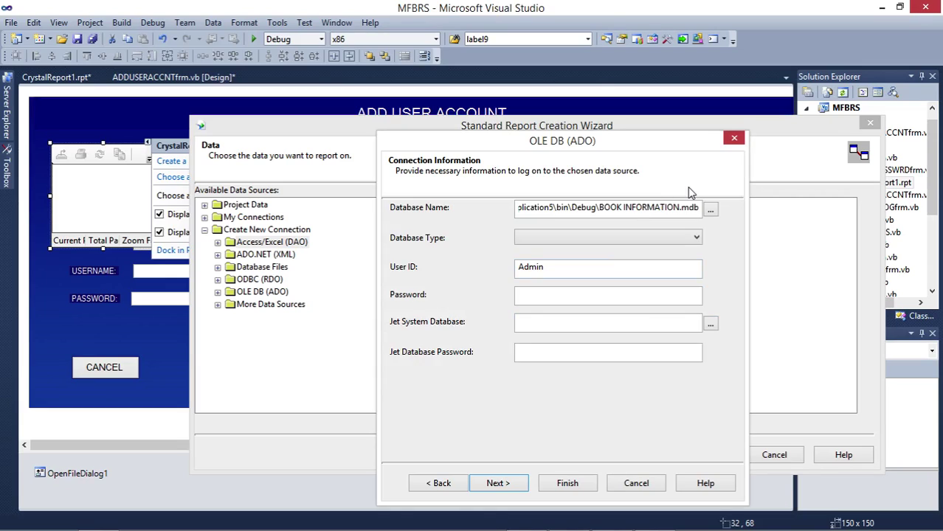
click(739, 138)
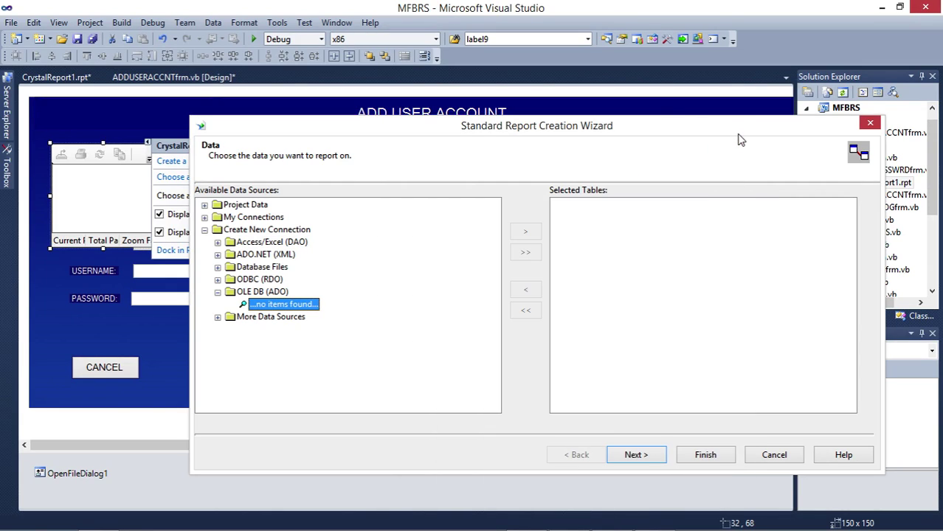
Expand My Connections in the available data sources and examine the paths of the saved database connections
click(205, 217)
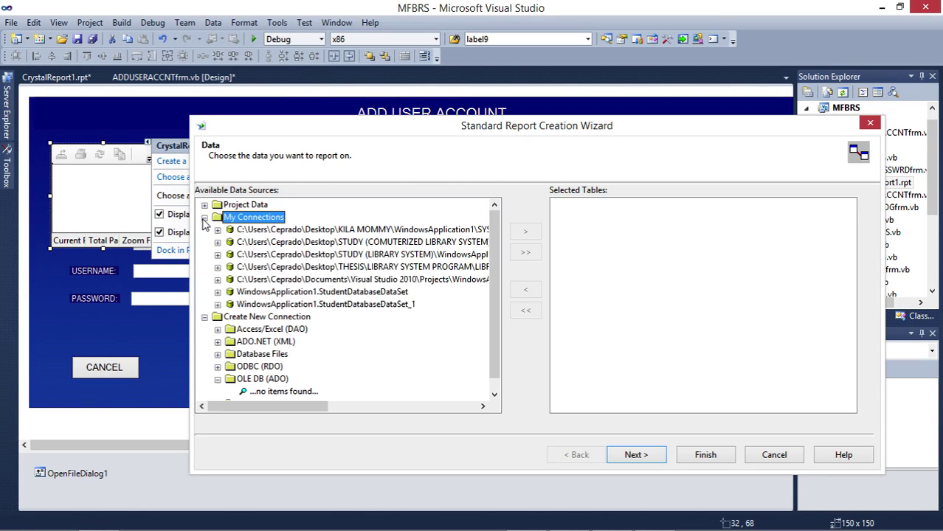
click(289, 233)
click(286, 243)
click(285, 254)
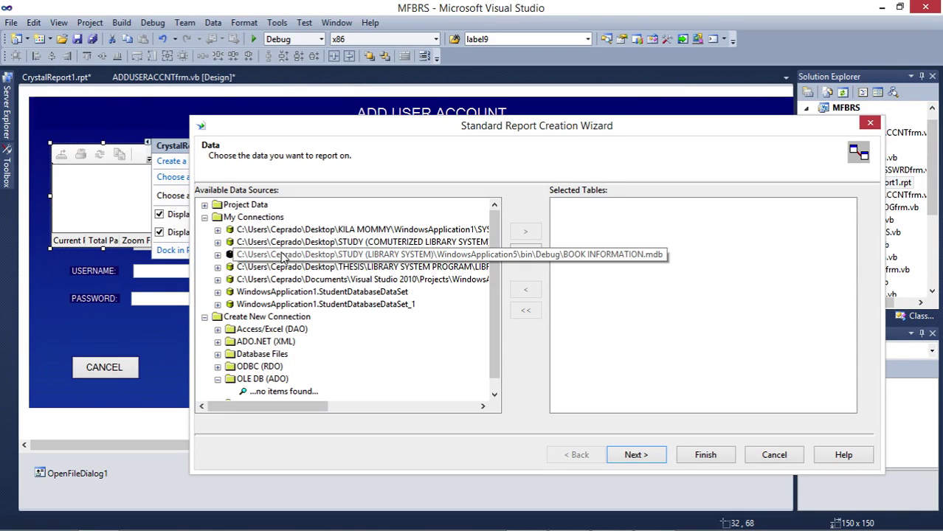
Try to connect to BOOK INFORMATION from the Debug folder through Access/Excel (DAO) with database type Access, then cancel the connection settings
click(259, 332)
double_click(258, 333)
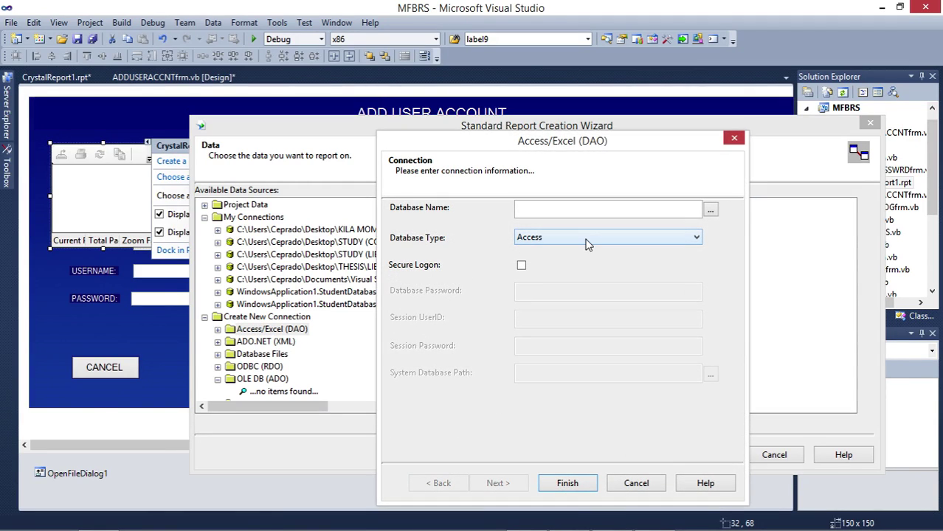
click(687, 238)
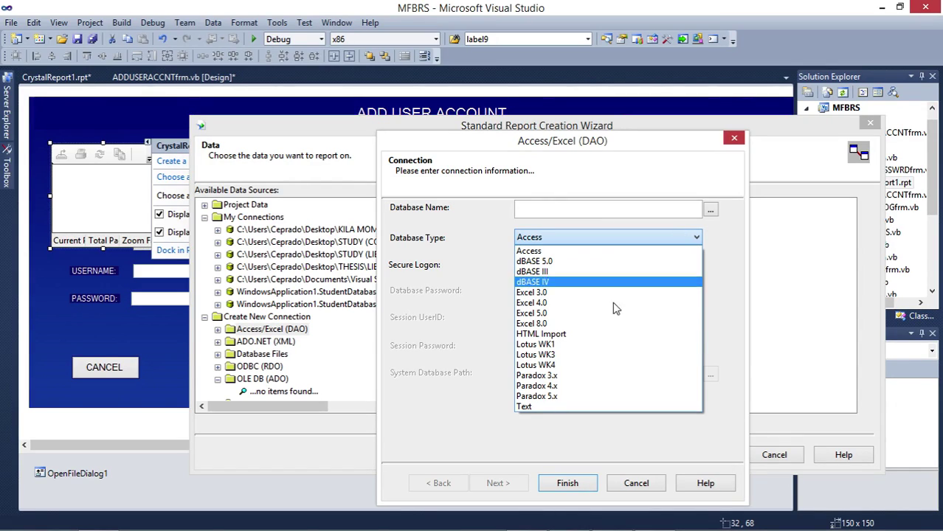
click(610, 253)
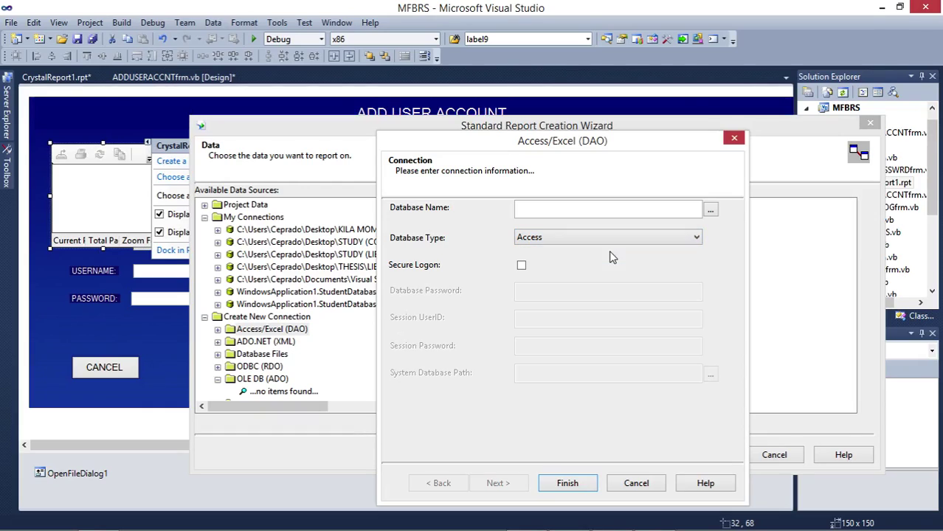
click(710, 212)
click(559, 255)
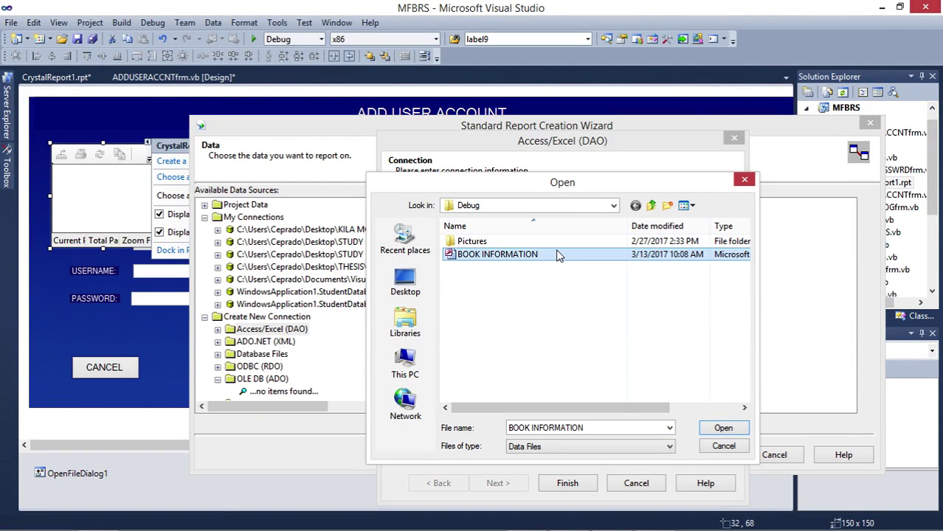
click(720, 429)
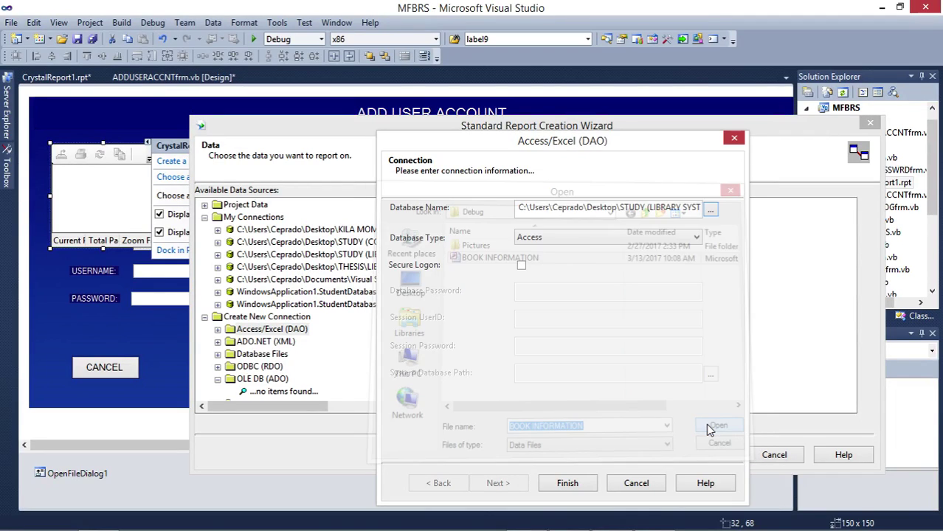
click(563, 483)
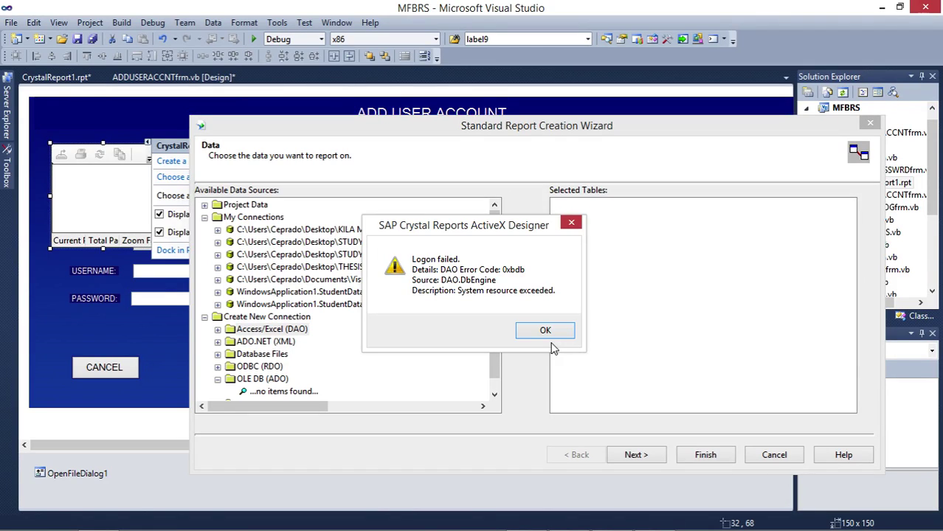
click(528, 331)
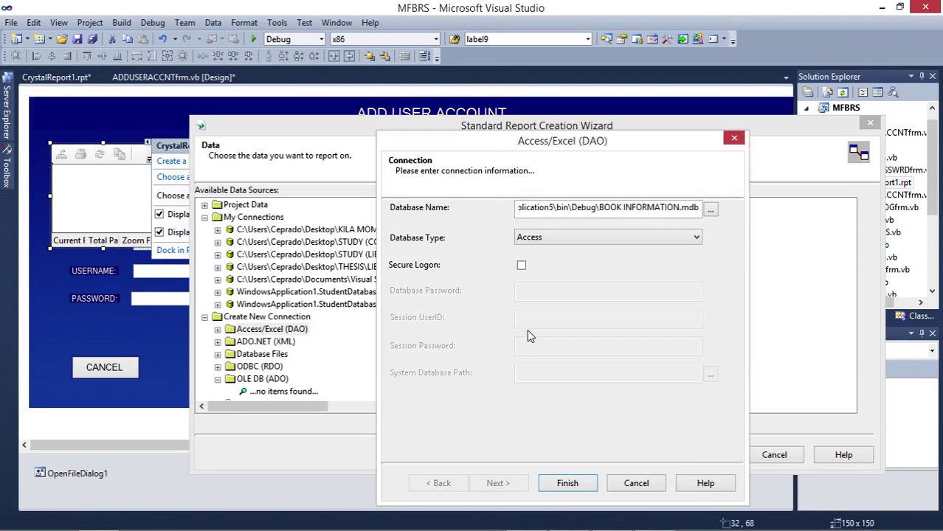
click(624, 483)
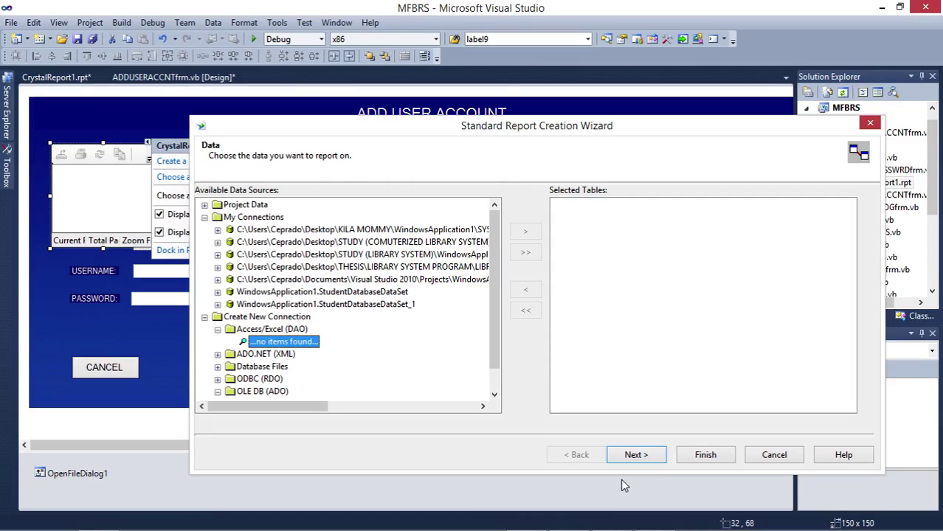
Close the Standard Report Creation Wizard and open CrystalReport1.rpt, selecting its Database Fields node
click(870, 122)
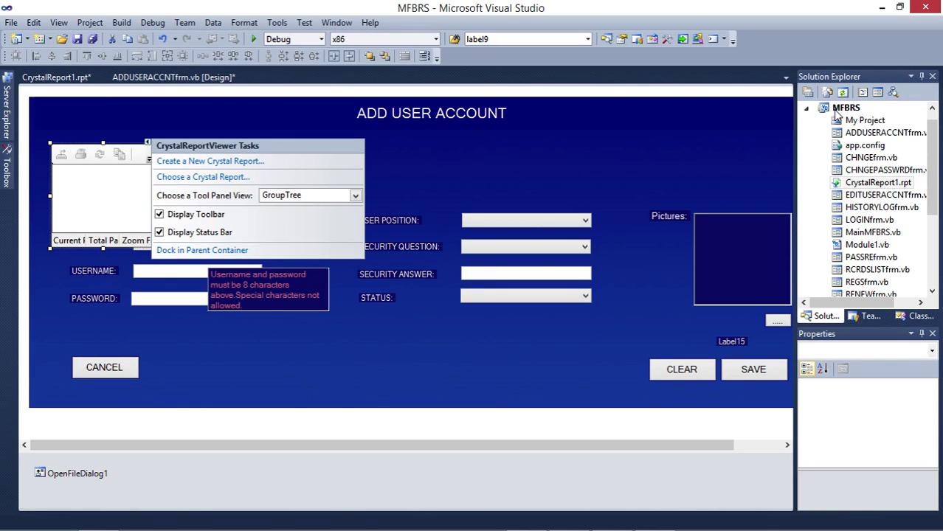
double_click(878, 182)
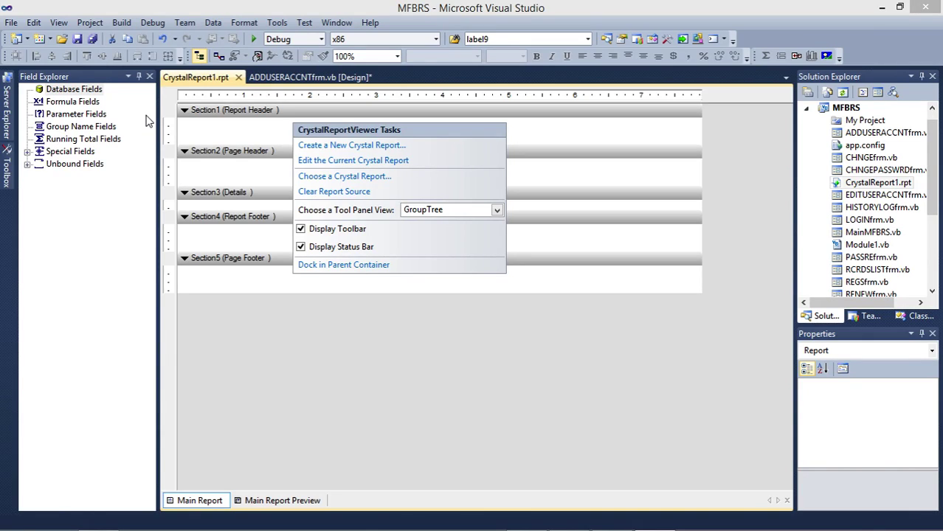
click(75, 90)
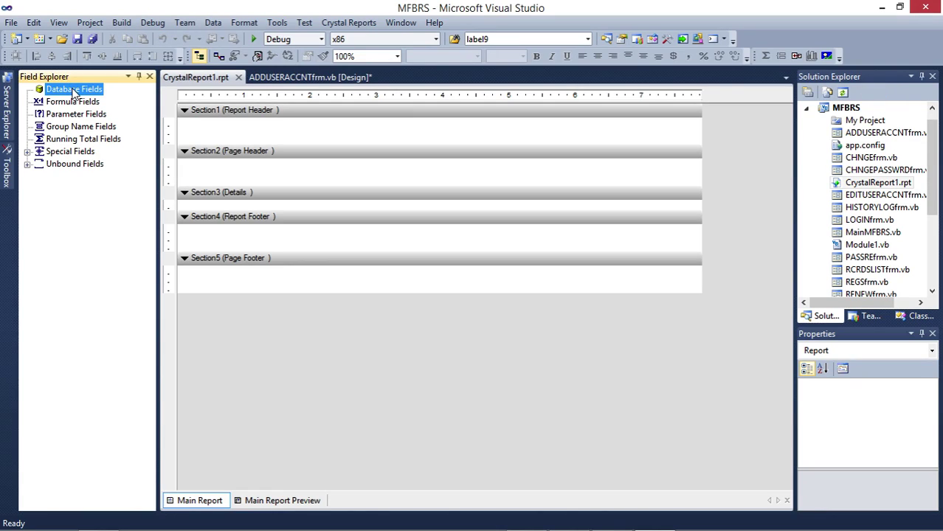
Start adding .NET references to the project, selecting the CrystalDecisions.CrystalReports Design, Engine and TemplateEngine components
click(90, 23)
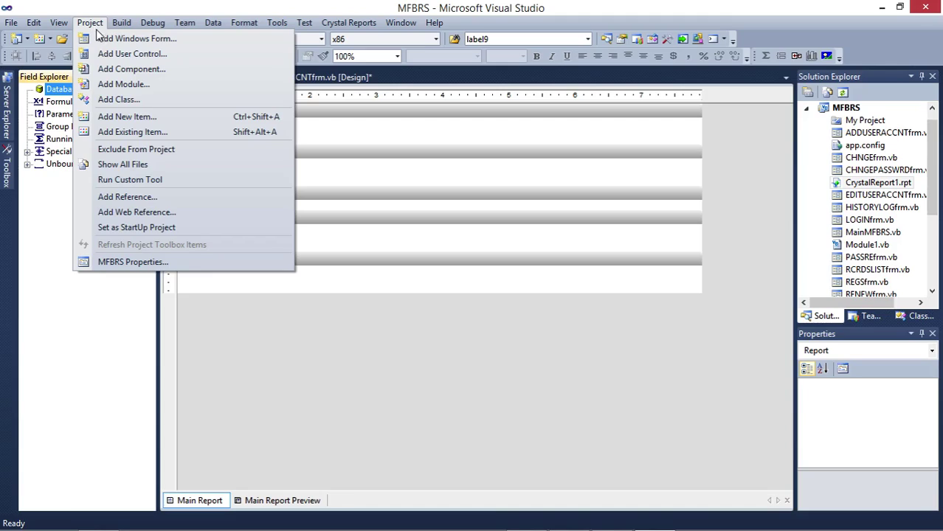
click(128, 197)
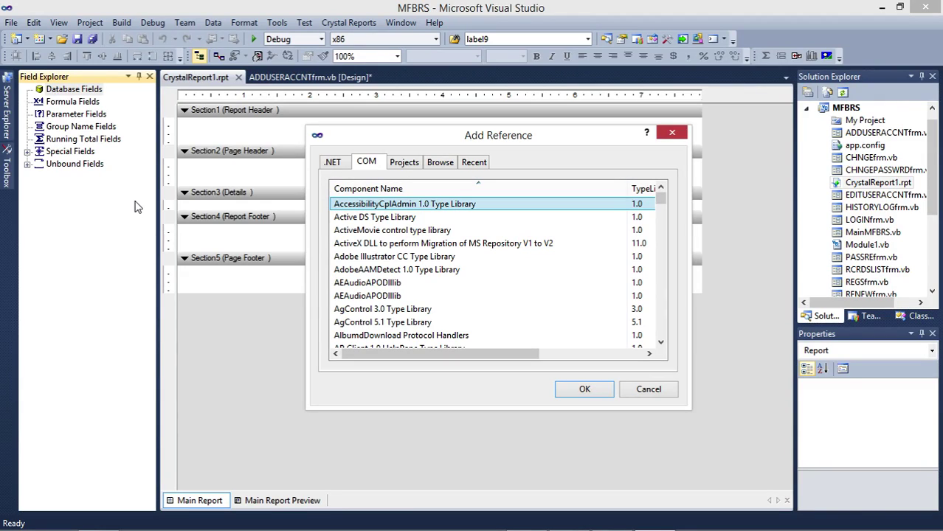
click(335, 163)
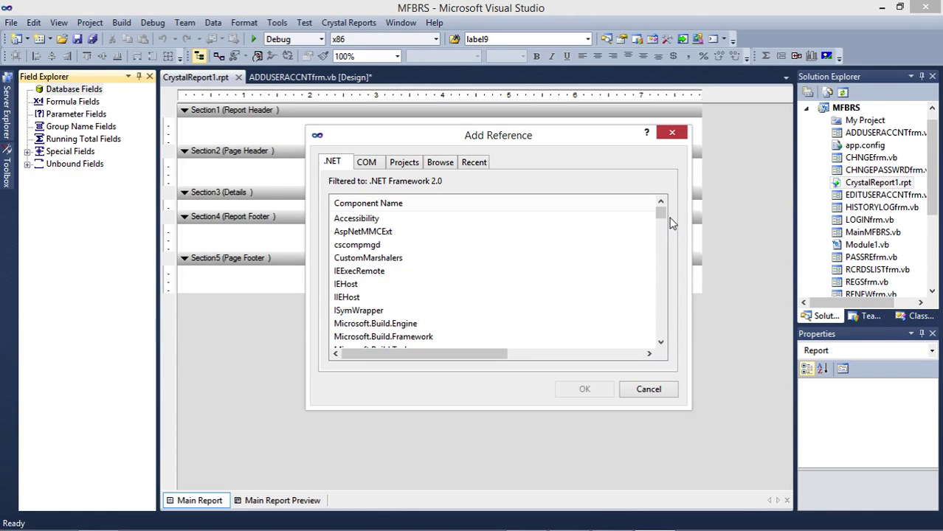
drag(666, 212, 666, 270)
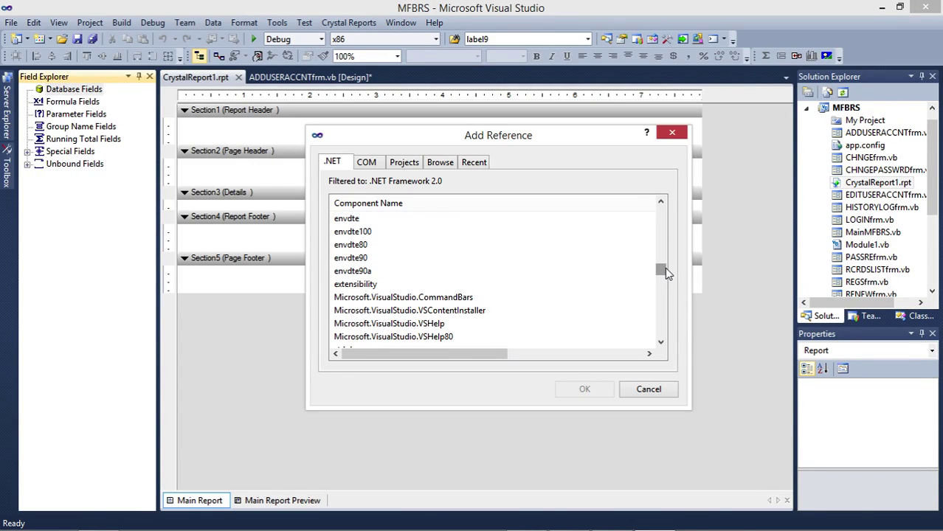
drag(666, 268, 663, 252)
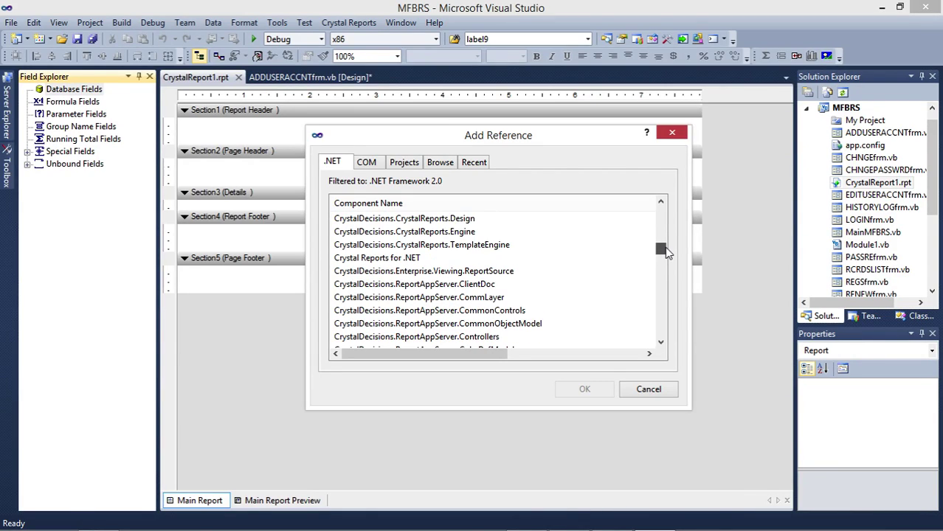
click(462, 220)
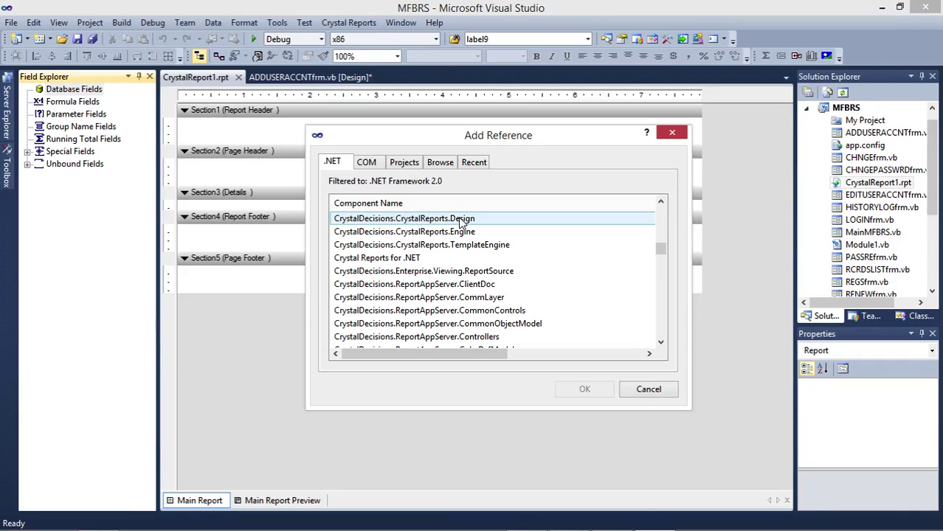
click(461, 220)
ctrl+click(458, 232)
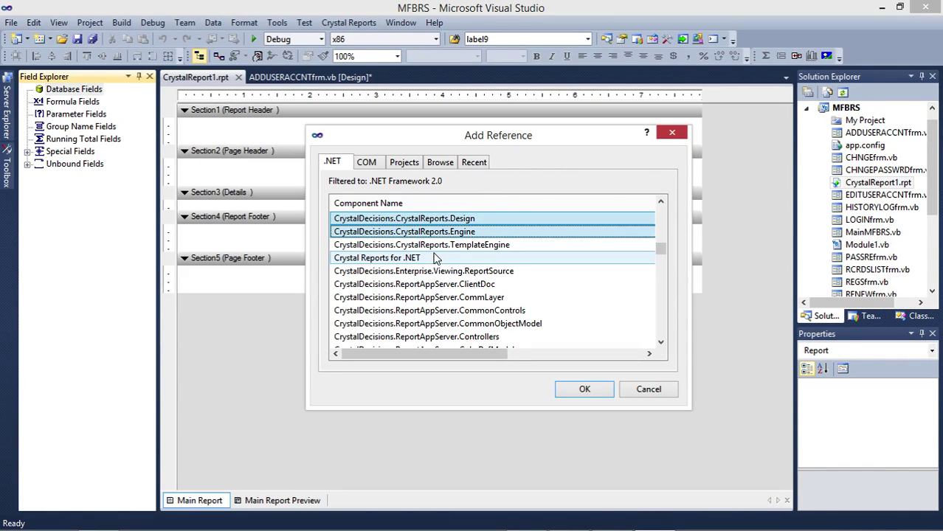
ctrl+click(436, 248)
ctrl+click(436, 246)
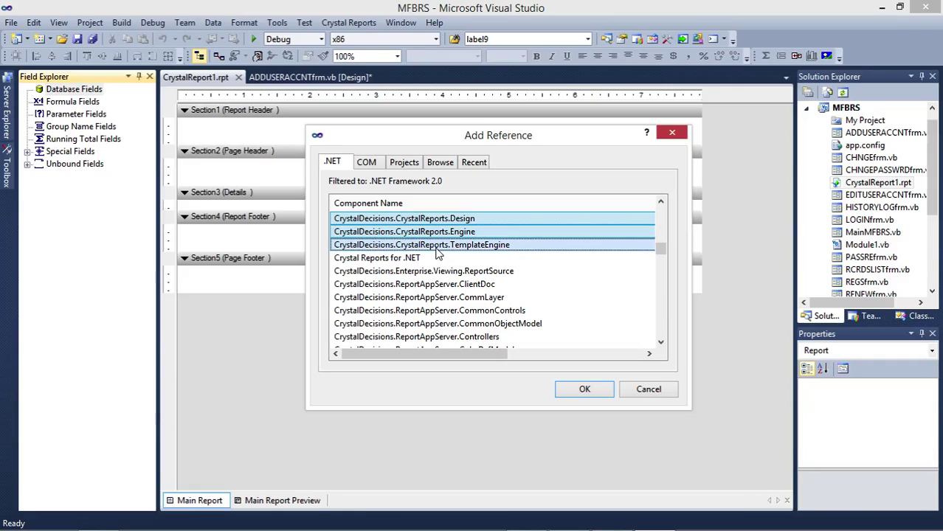
Include CrystalDecisions.Enterprise.Viewing.ReportSource and the ReportAppServer ClientDoc, CommonControls and Controllers components in the selection and add the references
ctrl+click(441, 271)
ctrl+click(448, 287)
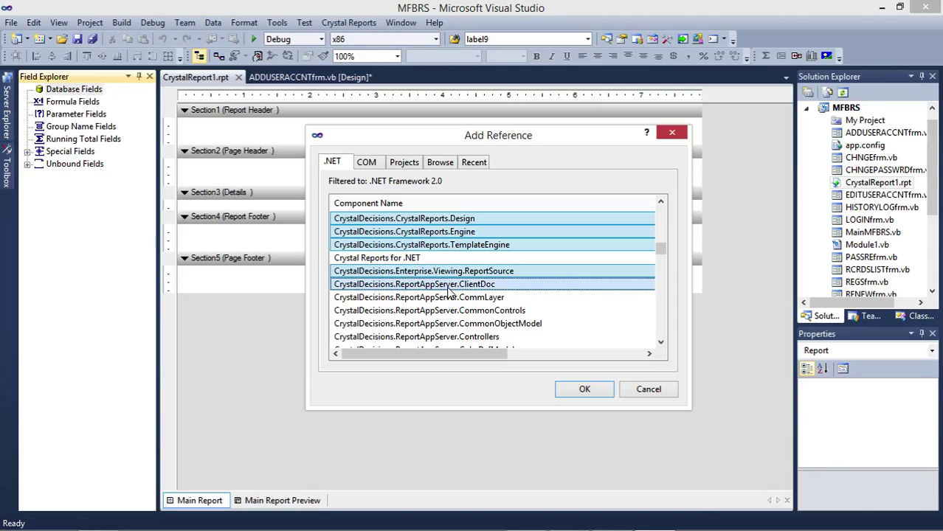
ctrl+click(569, 318)
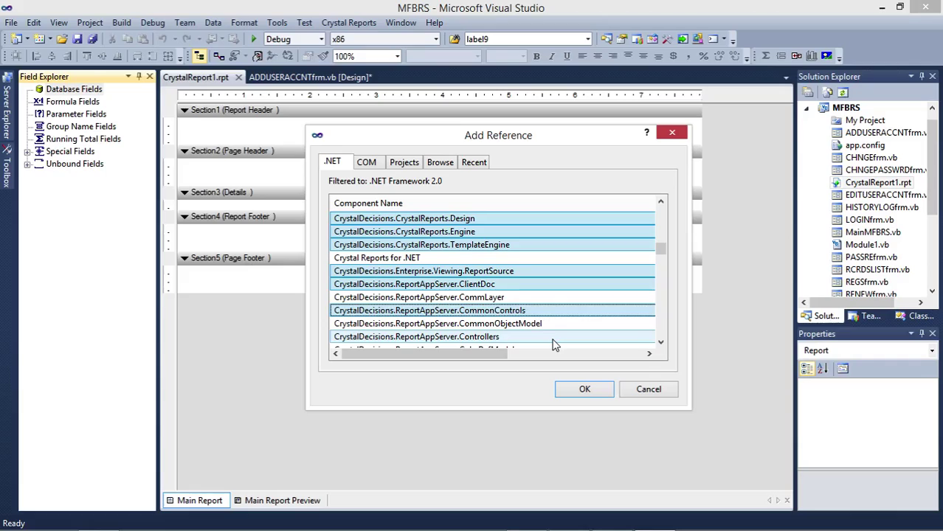
ctrl+click(554, 340)
scroll(606, 295, down, 1)
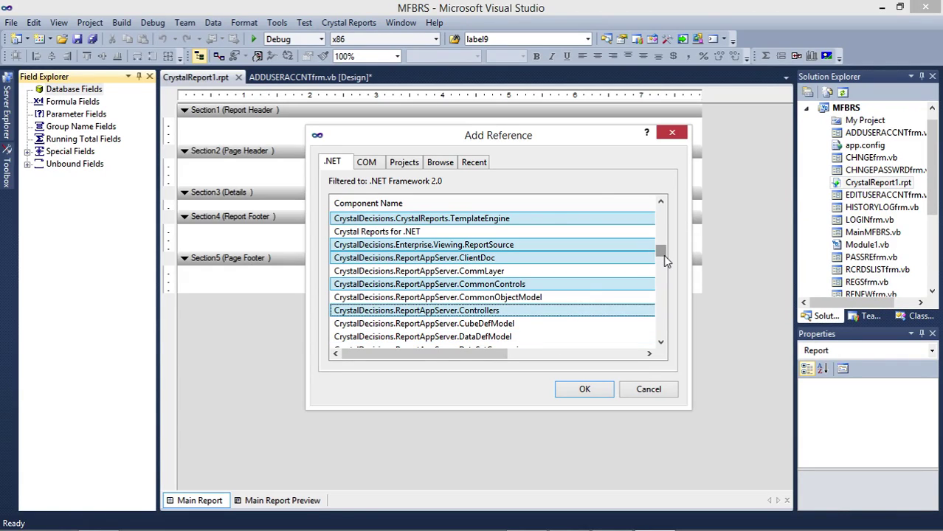
scroll(663, 258, down, 3)
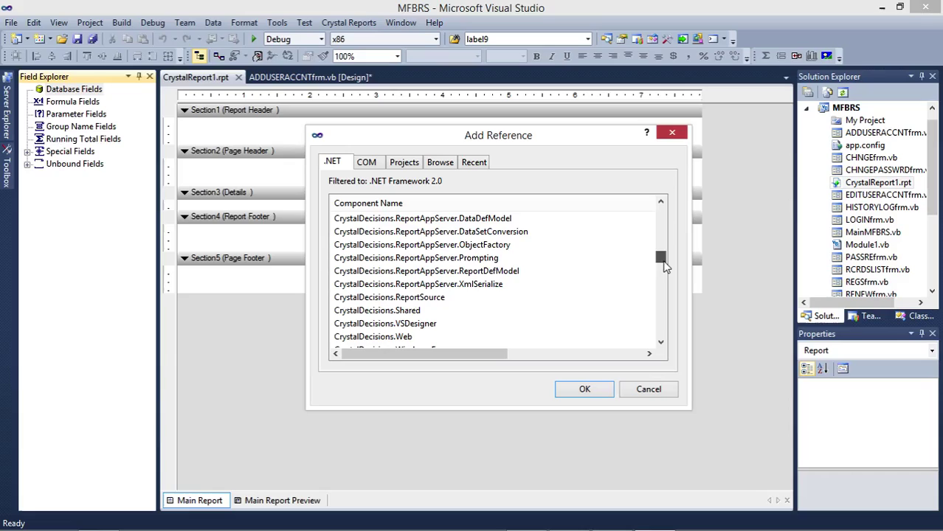
scroll(661, 257, up, 2)
ctrl+click(635, 285)
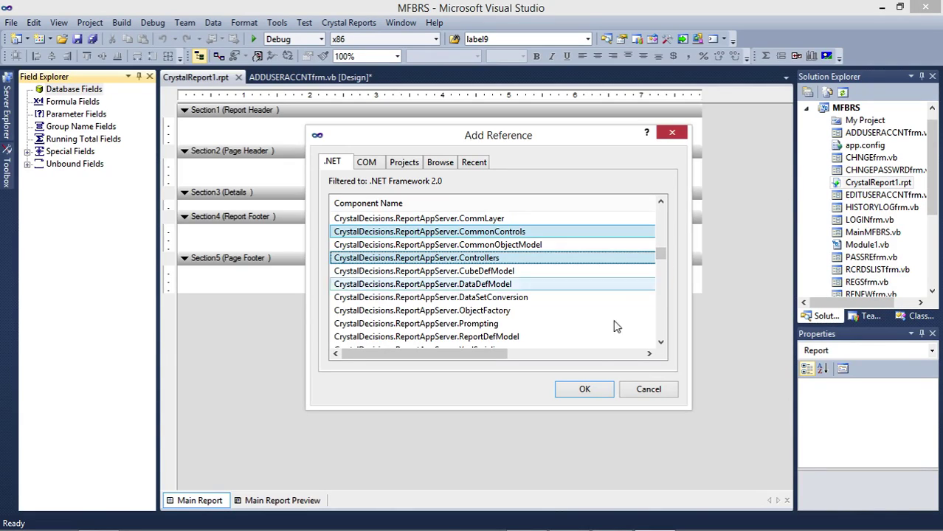
click(584, 389)
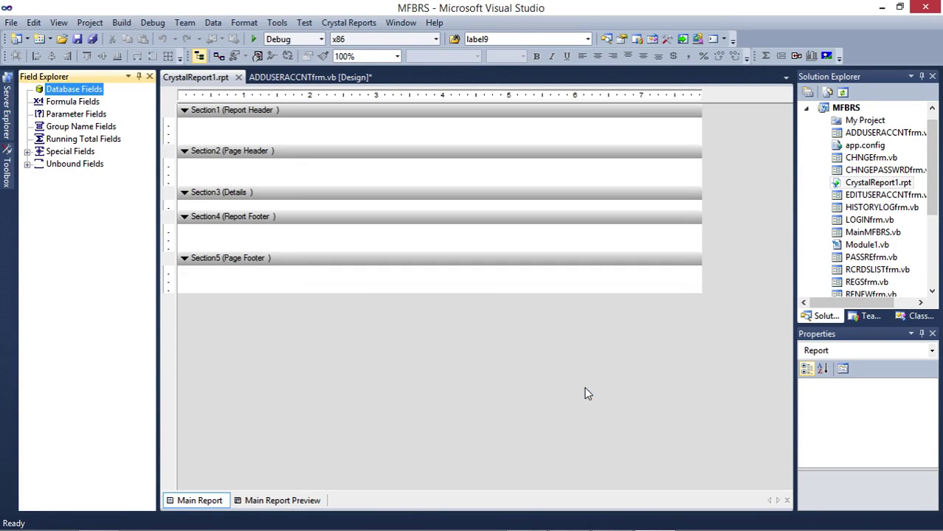
right_click(388, 335)
mouse_move(415, 376)
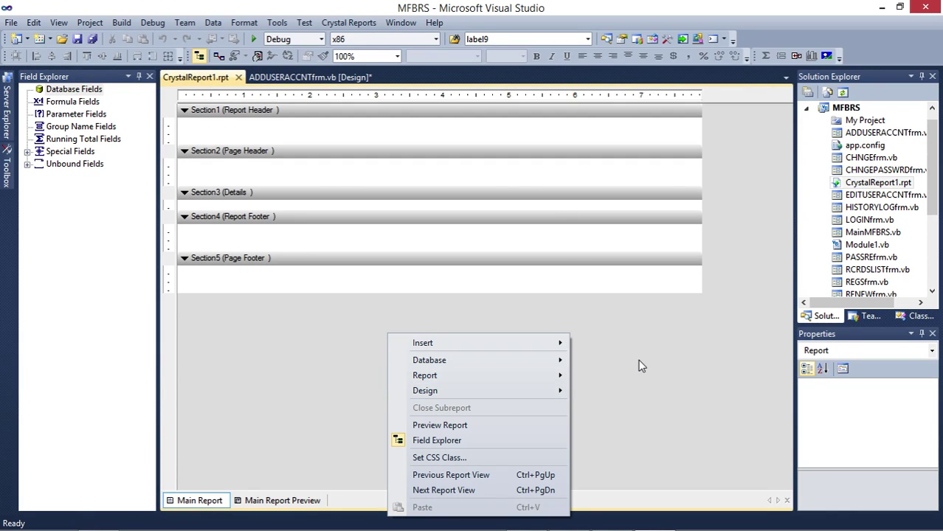
click(640, 364)
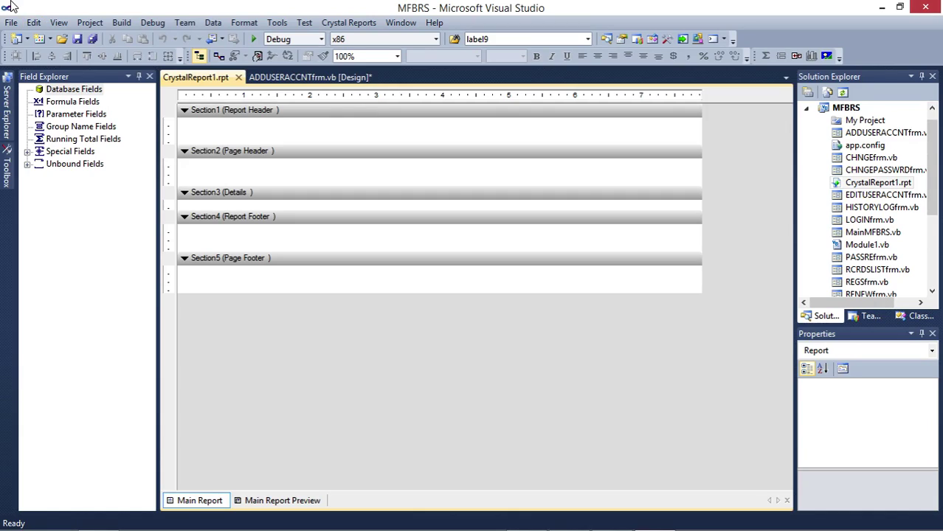
Try to connect CrystalReport1.rpt to BOOK INFORMATION from the Debug folder through Access/Excel (DAO) in the Database Expert
click(62, 90)
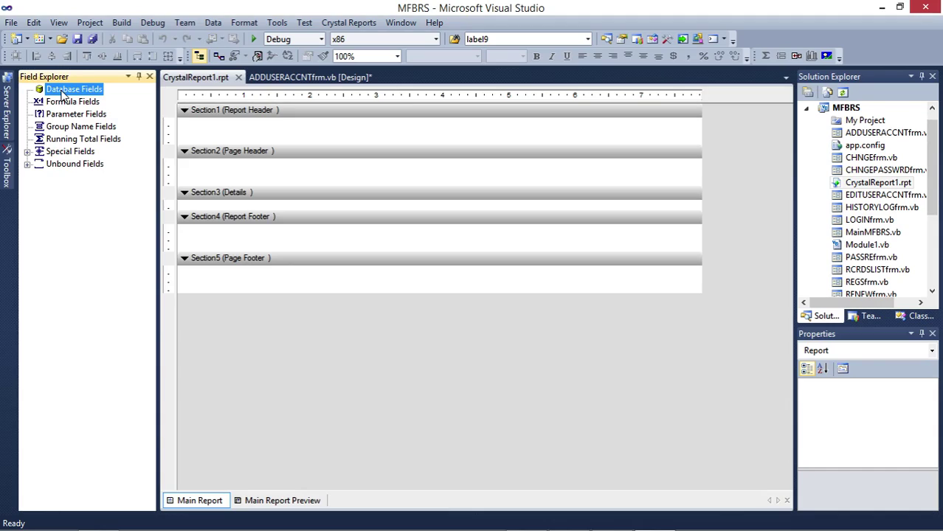
right_click(64, 94)
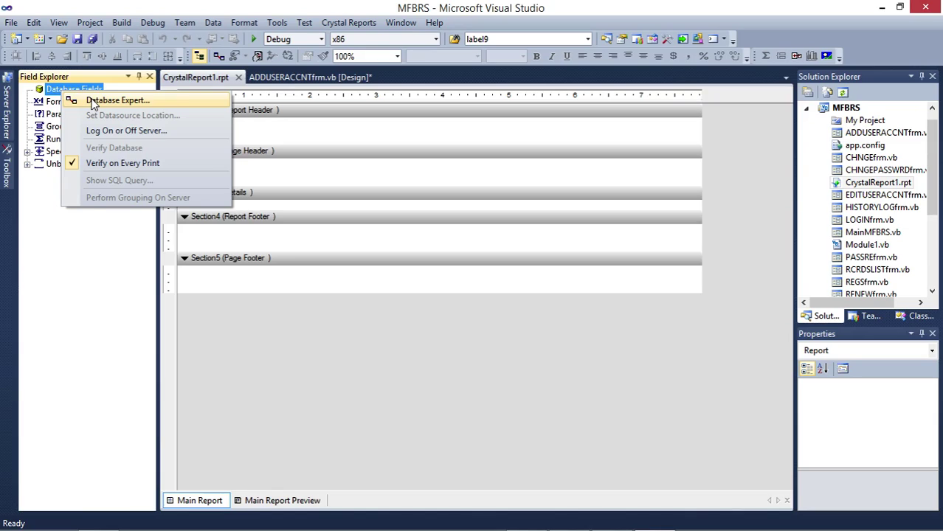
click(93, 103)
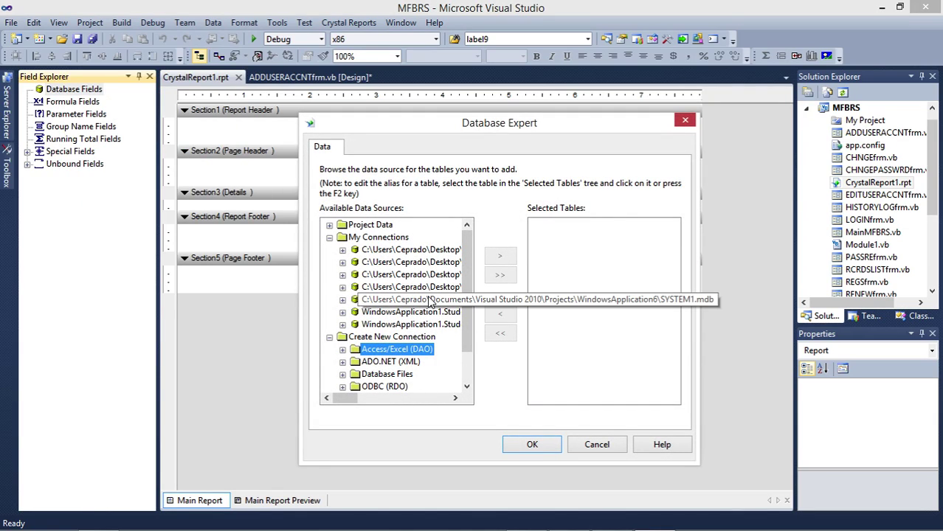
double_click(393, 350)
click(672, 204)
click(495, 253)
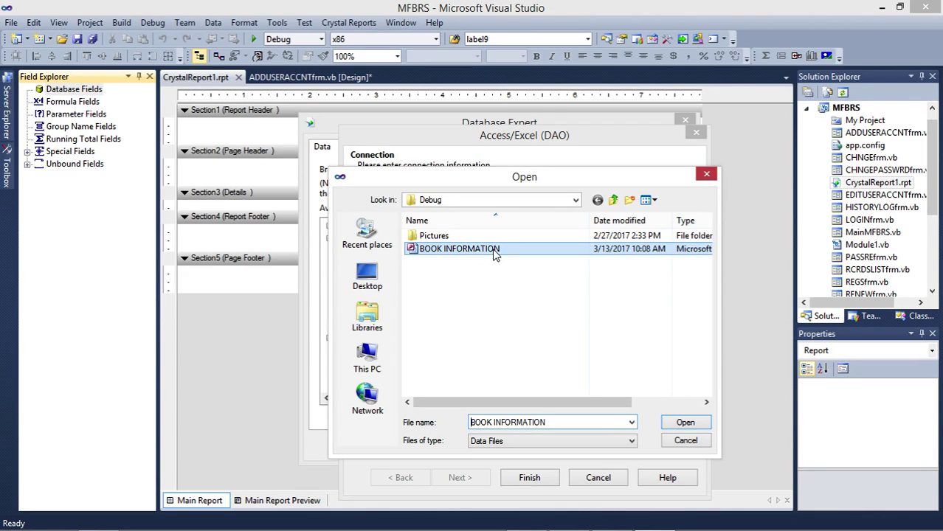
double_click(494, 253)
click(529, 478)
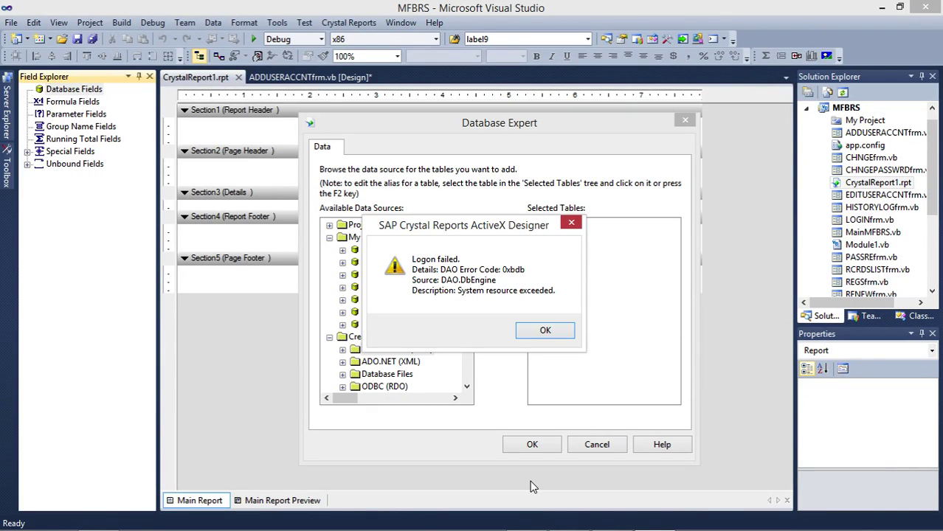
click(561, 332)
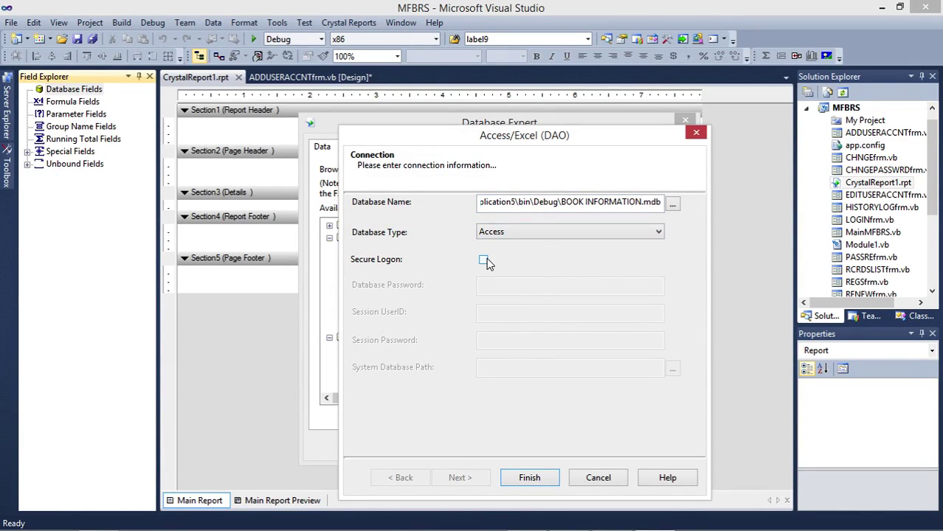
Switch Secure Logon on and off again, then close the DAO connection settings and the Database Expert
click(484, 259)
click(484, 260)
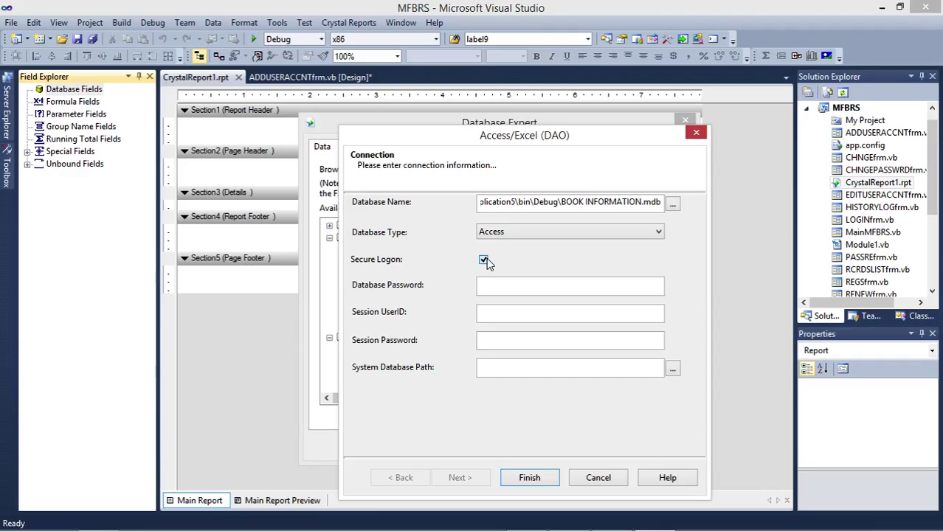
click(584, 202)
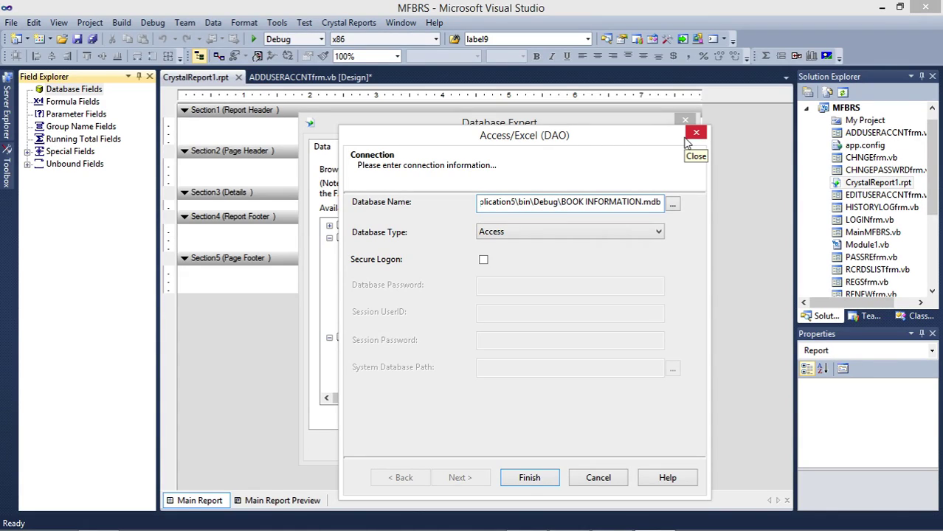
click(695, 133)
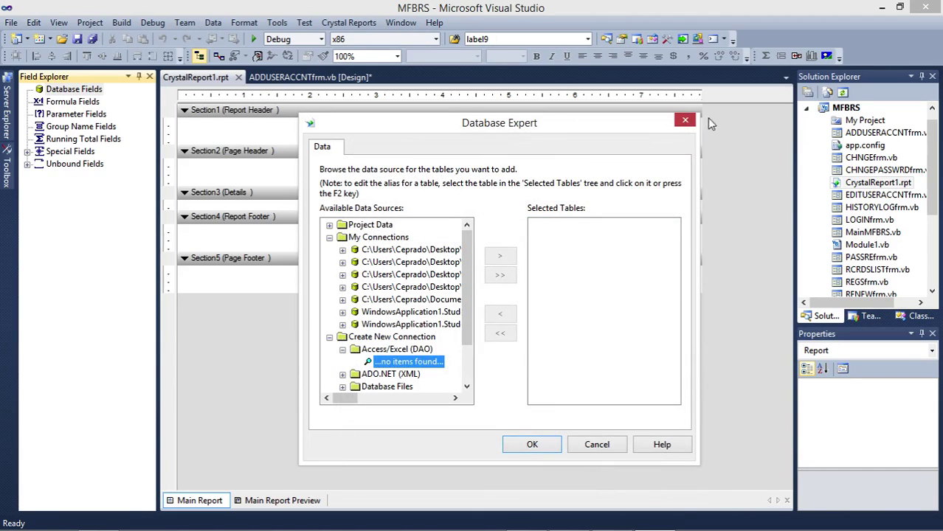
click(685, 120)
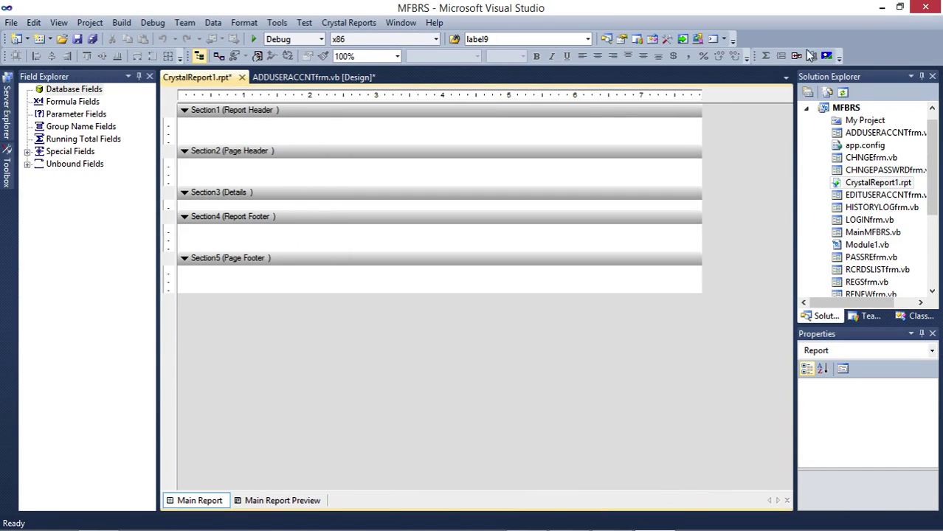
Close Visual Studio with the MFBRS project and start switching to another open window
click(923, 9)
click(522, 364)
key(alt+Tab)
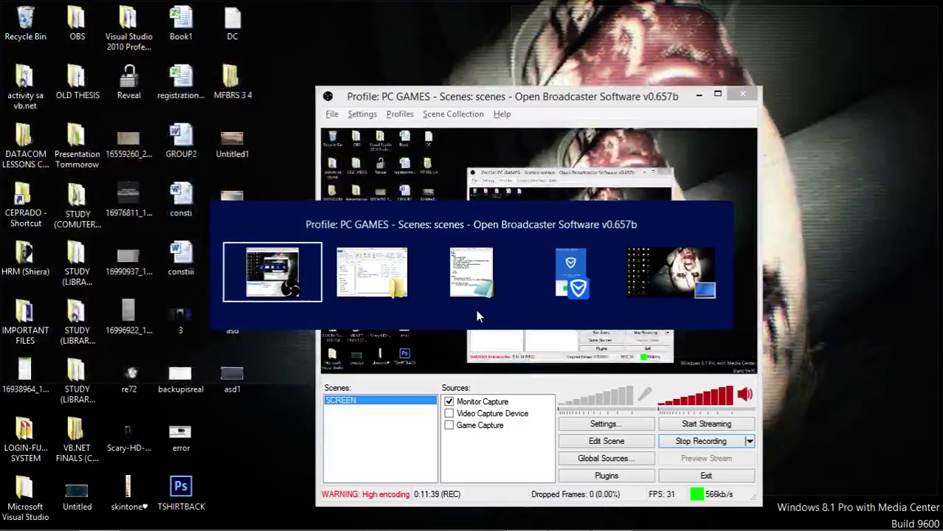